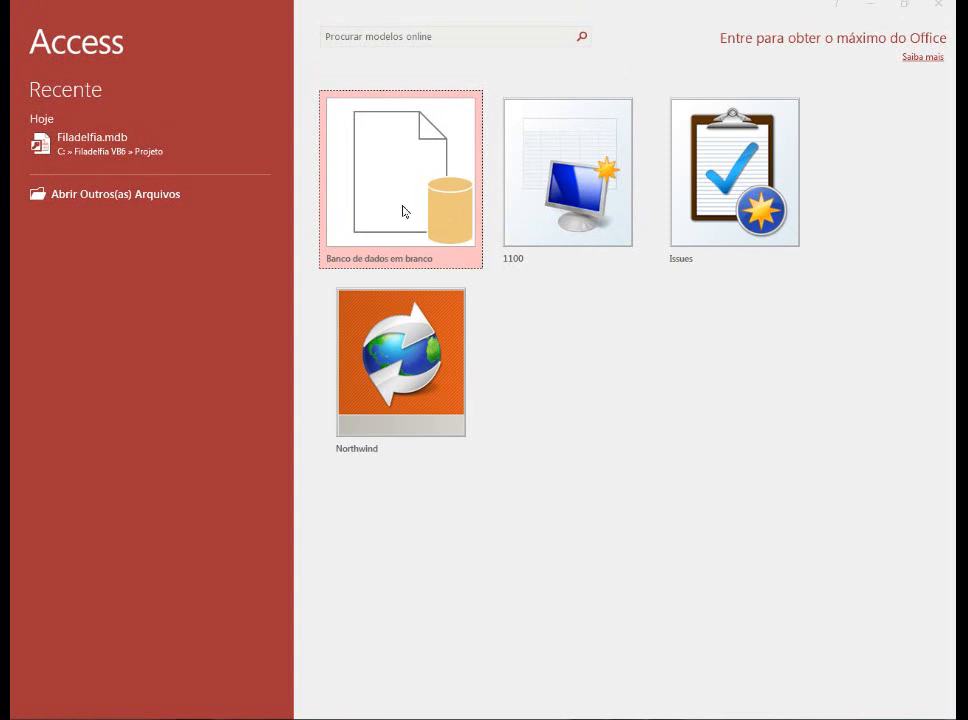
Start a new blank database and name its file BancoExcelAccess.mdb
left_click(404, 214)
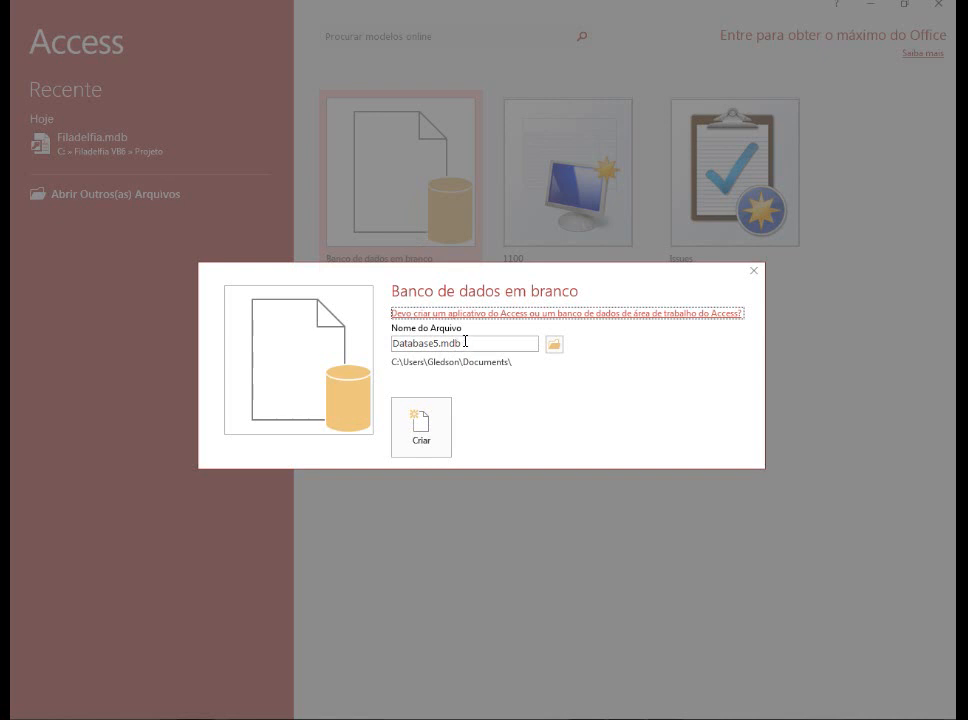
left_click(439, 342)
left_click(439, 342, "shift")
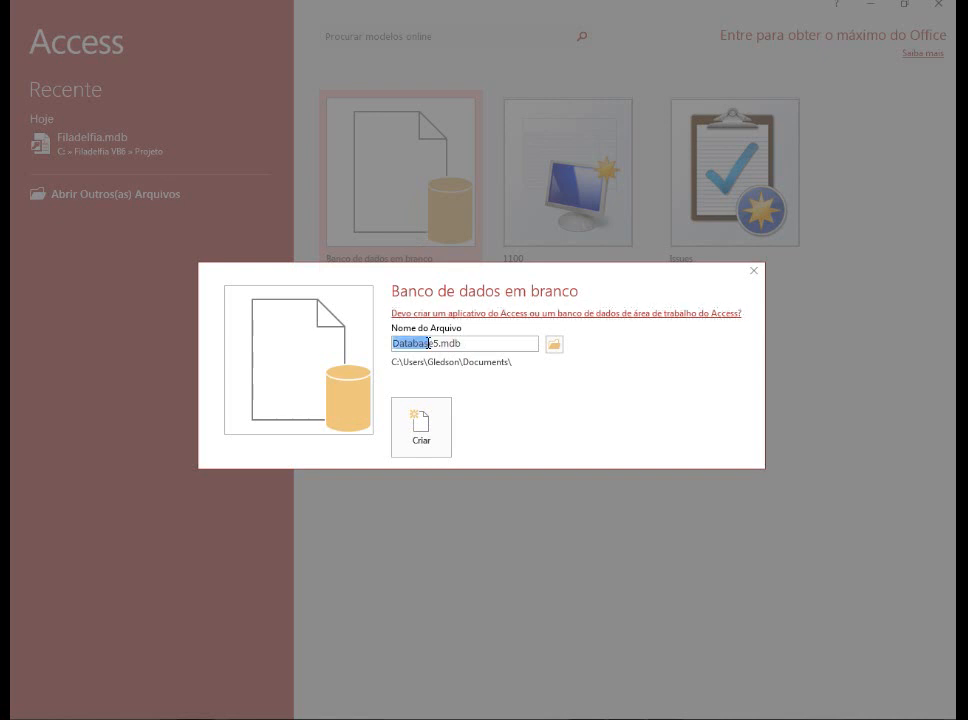
key("shift+Right")
left_click(437, 342)
key("shift+Left")
key("shift+Left")
key("shift+Left")
key("shift+Left")
key("shift+Left")
key("shift+Left")
key("shift+Left")
key("shift+Left")
key("shift+Left")
type("B")
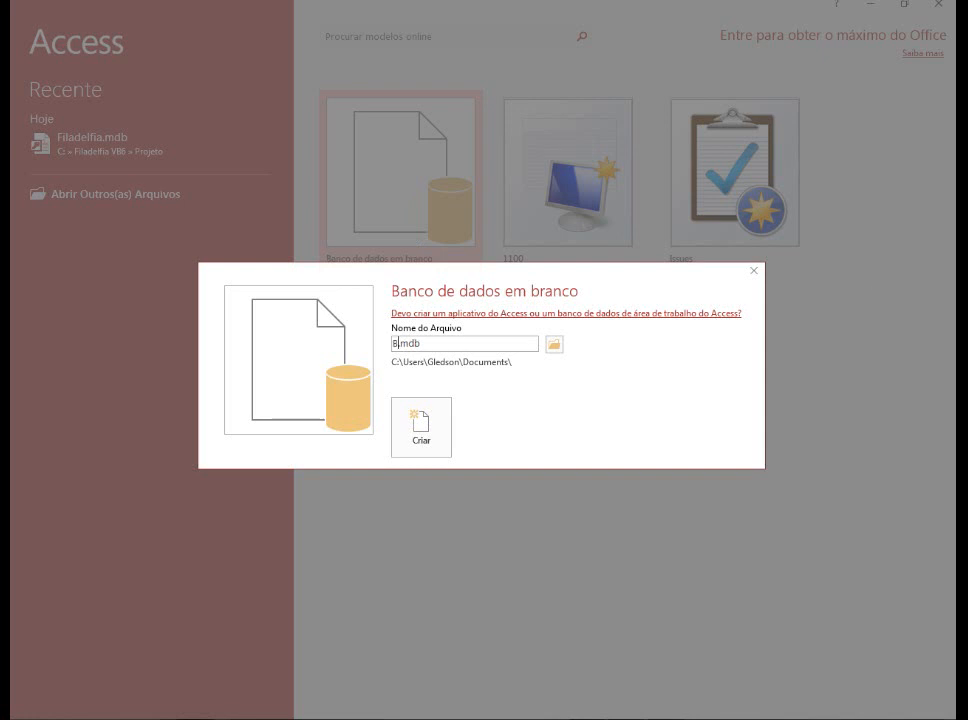
type("anco")
type("Excel")
type("Acce")
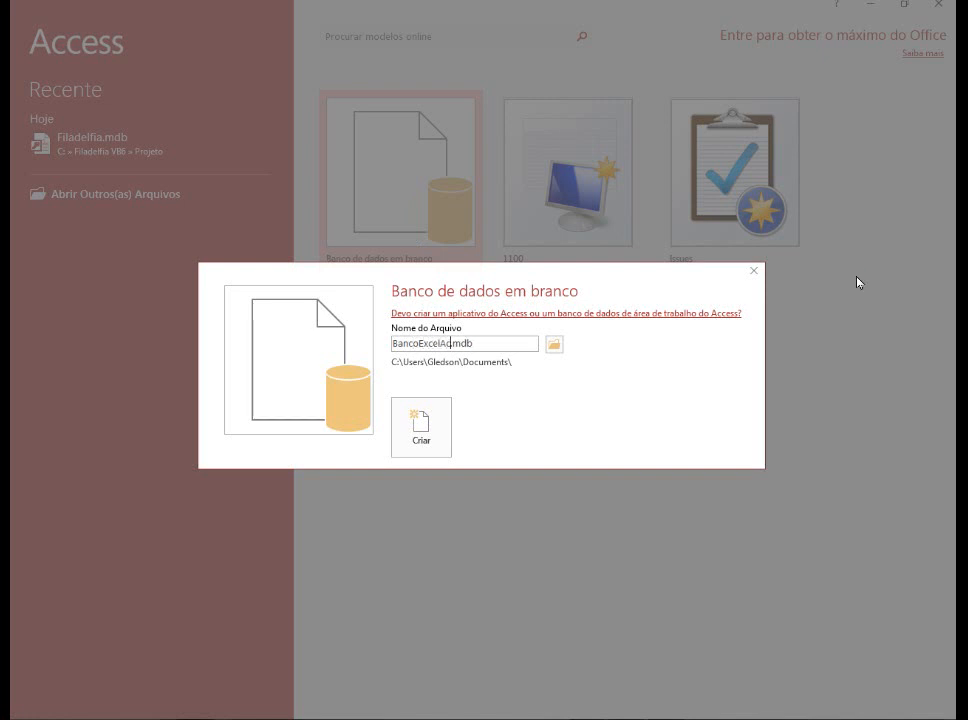
type("ss")
key("Left")
key("Left")
key("Left")
type("c")
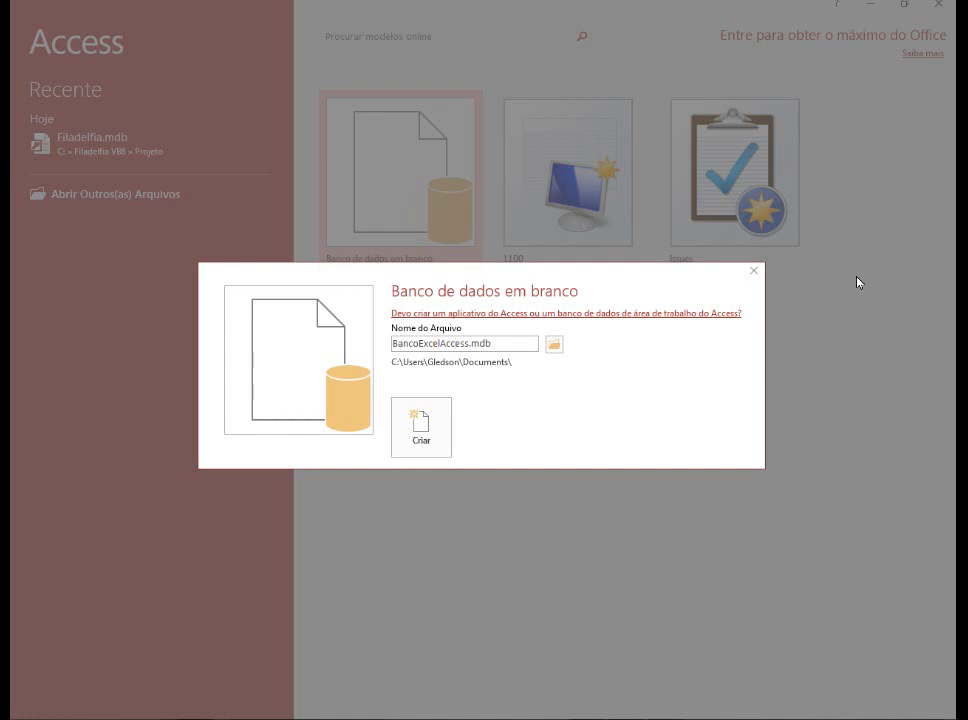
Choose the Projeto Excel com Access folder in Documents as the location, keeping the 2002-2003 .mdb format, and create the database
left_click(555, 346)
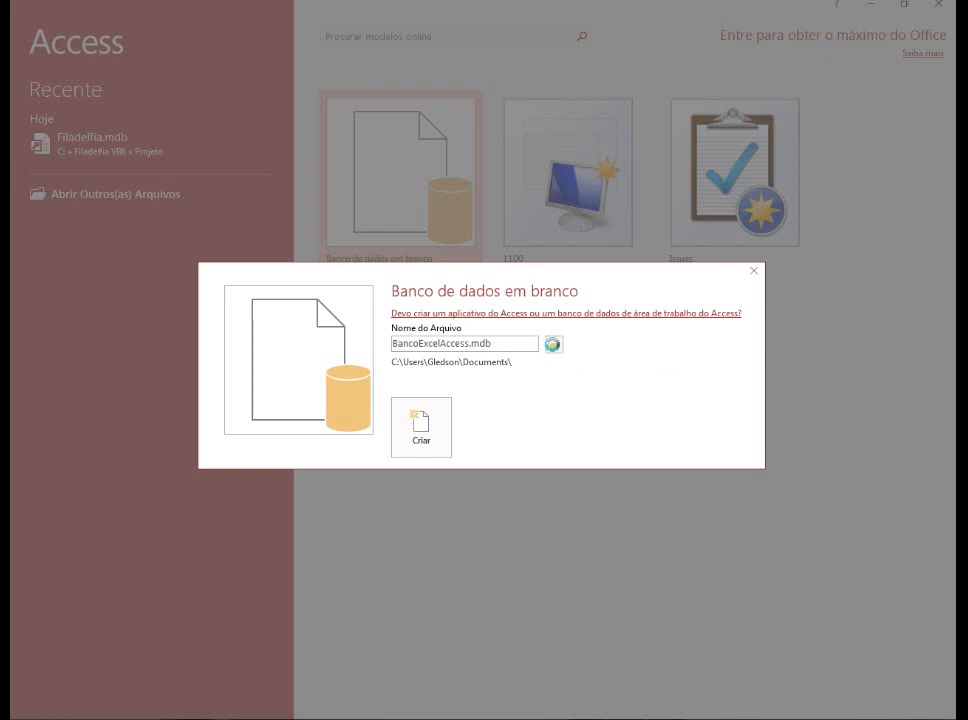
left_click(555, 345)
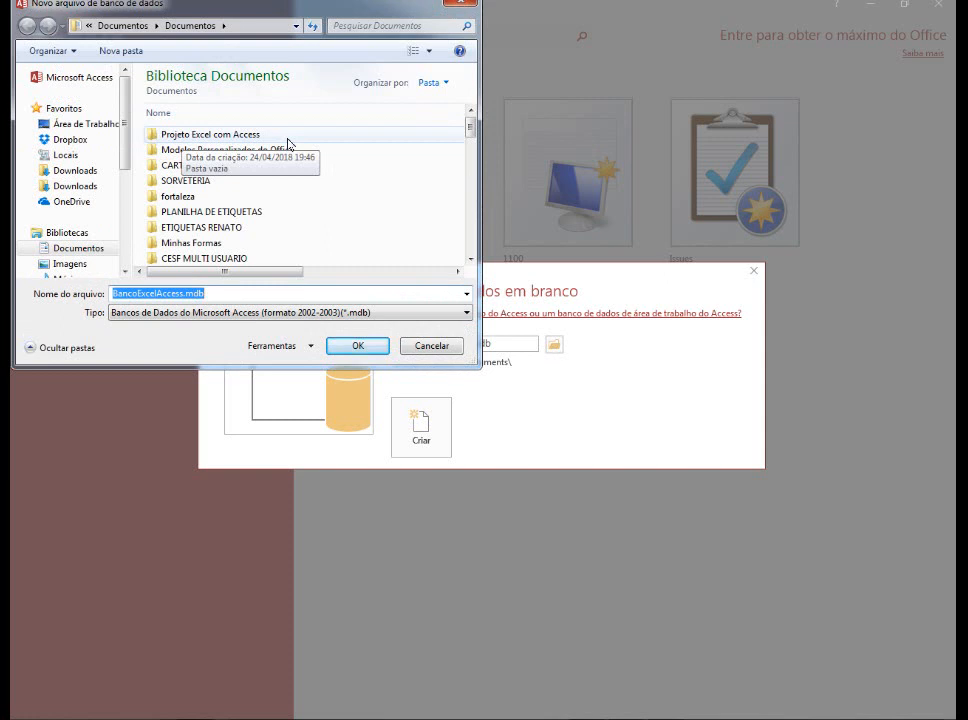
double_click(224, 135)
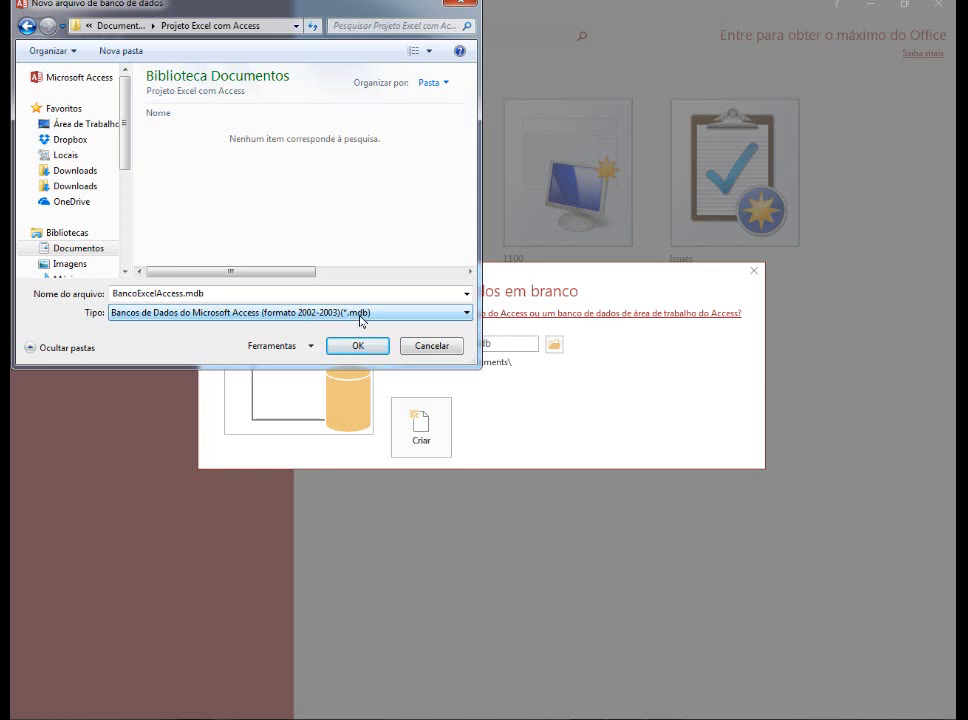
left_click(364, 348)
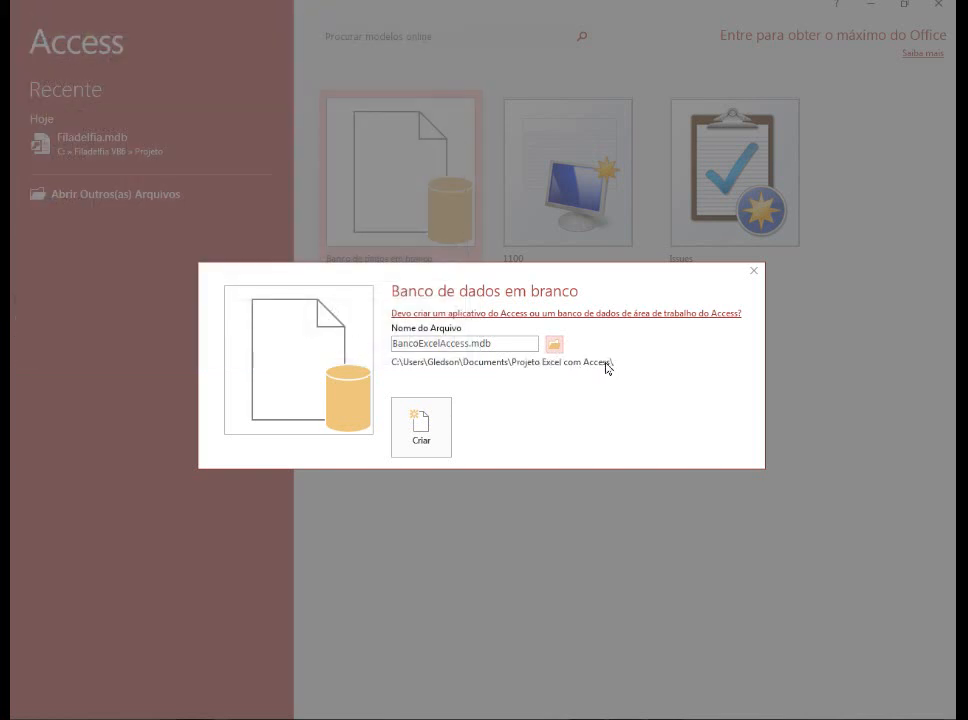
left_click(421, 427)
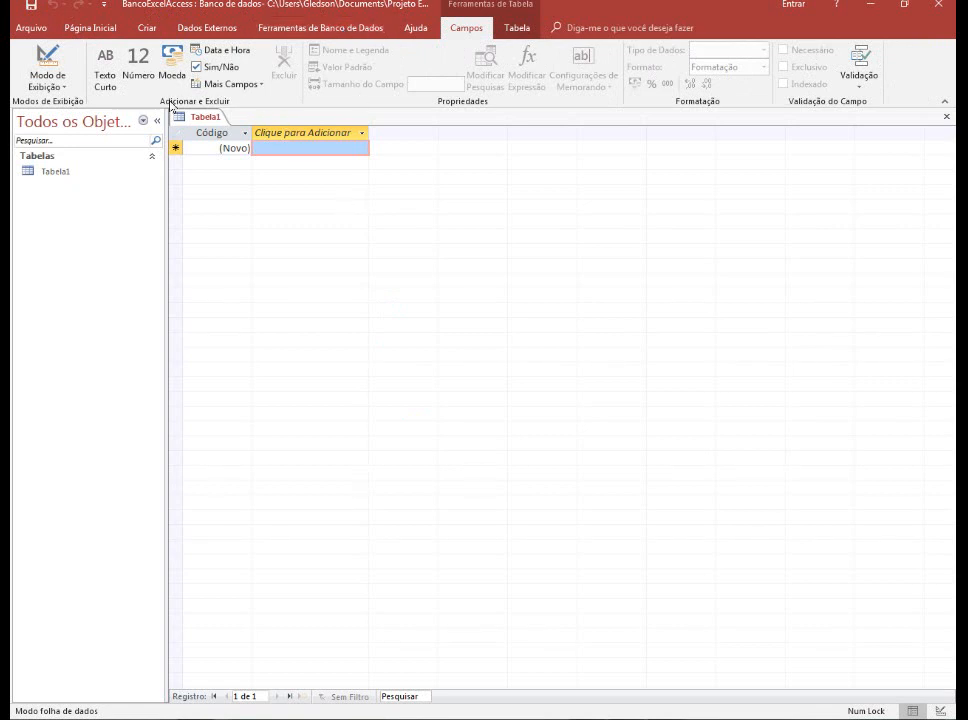
Set a database password by entering and verifying it in the Definir senha do banco de dados dialog
left_click(34, 31)
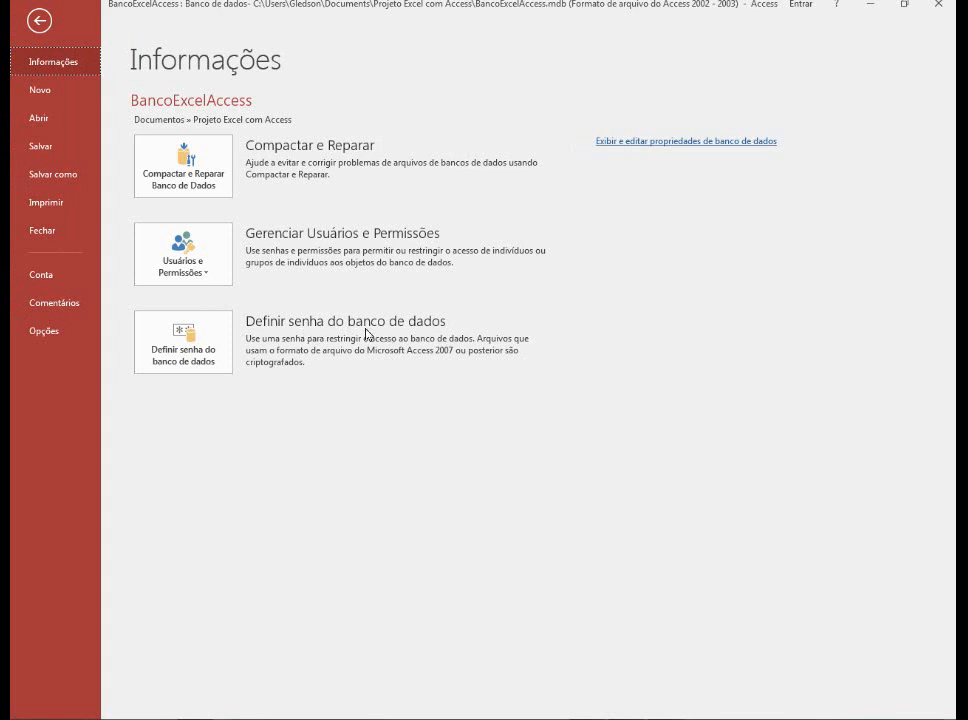
left_click(206, 336)
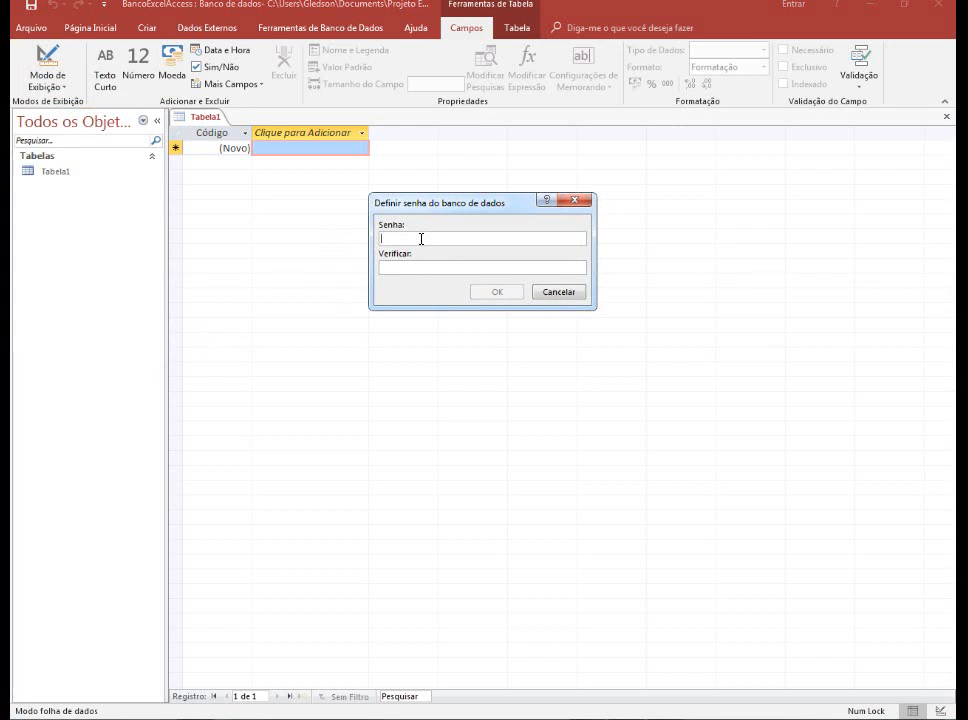
type("******")
left_click(410, 264)
type("******")
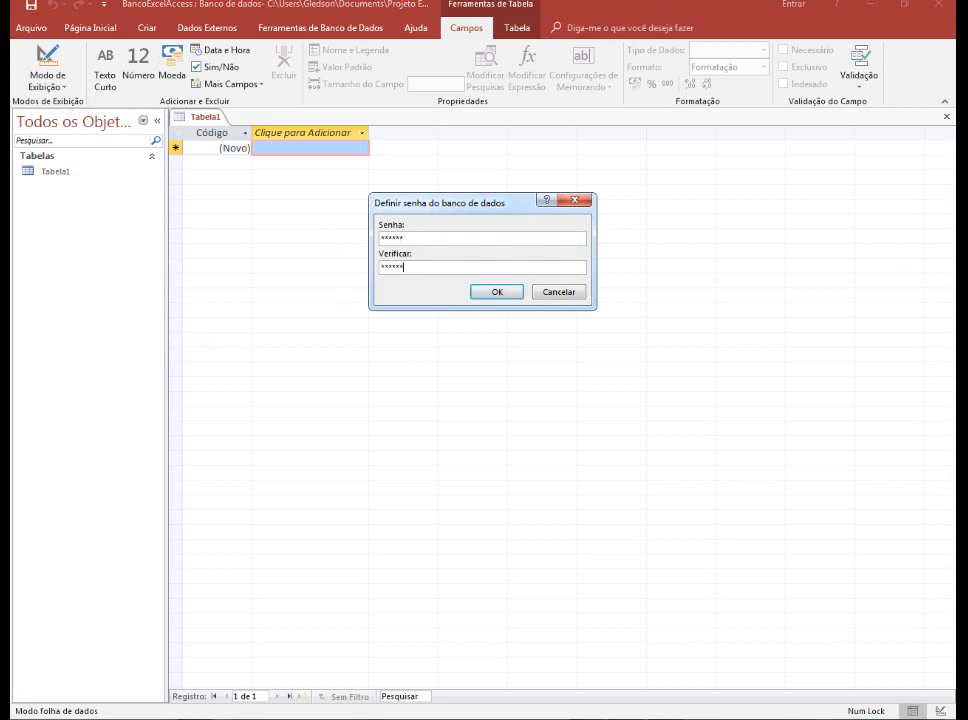
left_click(505, 297)
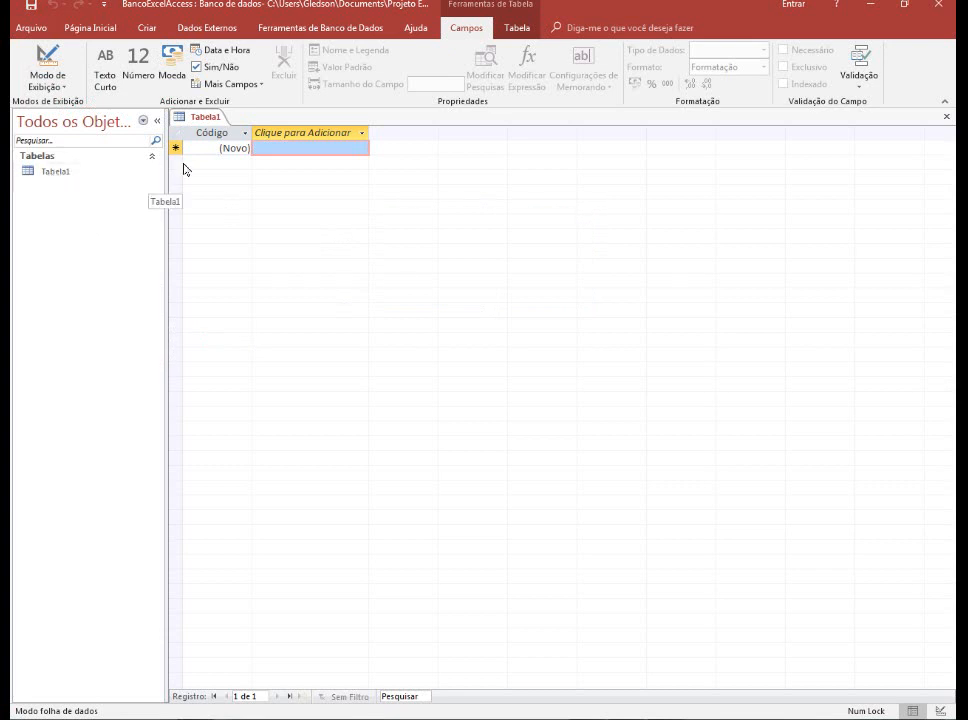
Try to rename the open table Tabela1, and close the unsaved table
right_click(65, 172)
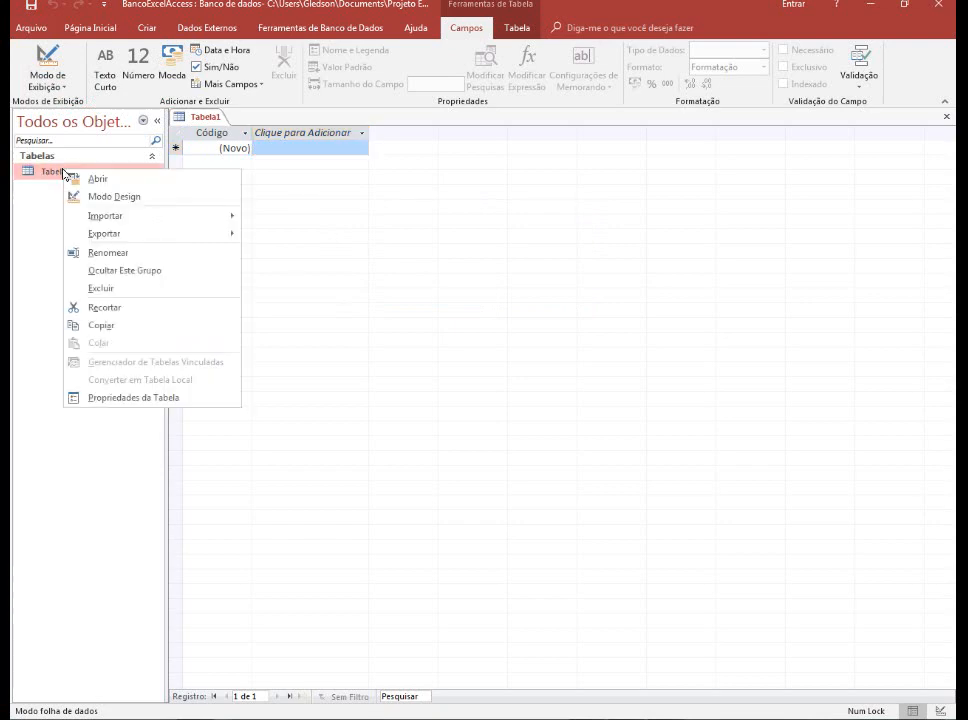
left_click(117, 253)
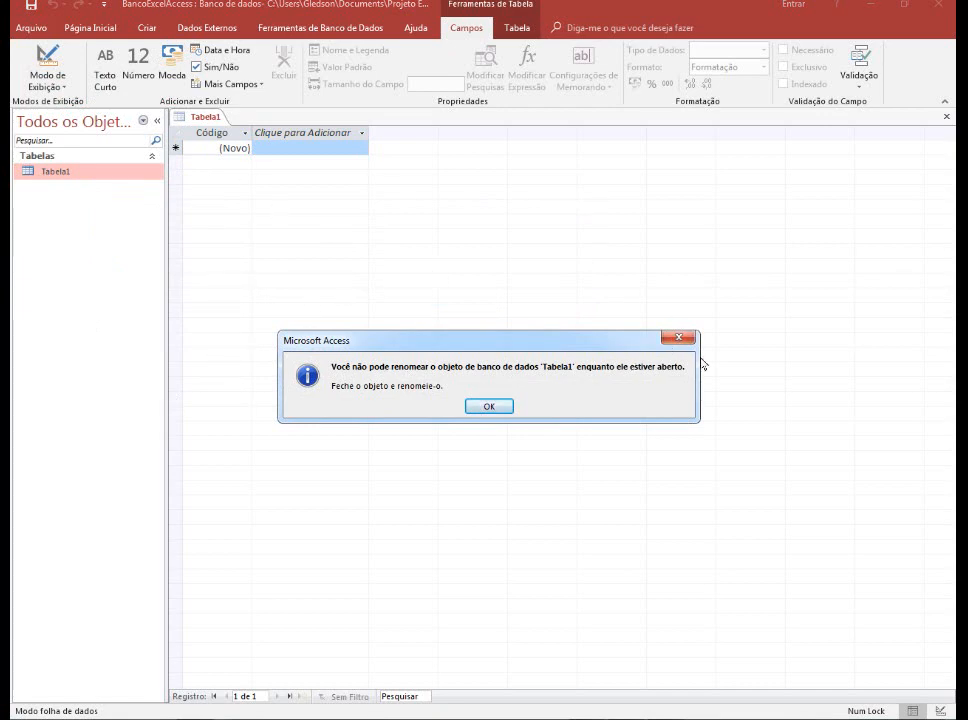
key("Return")
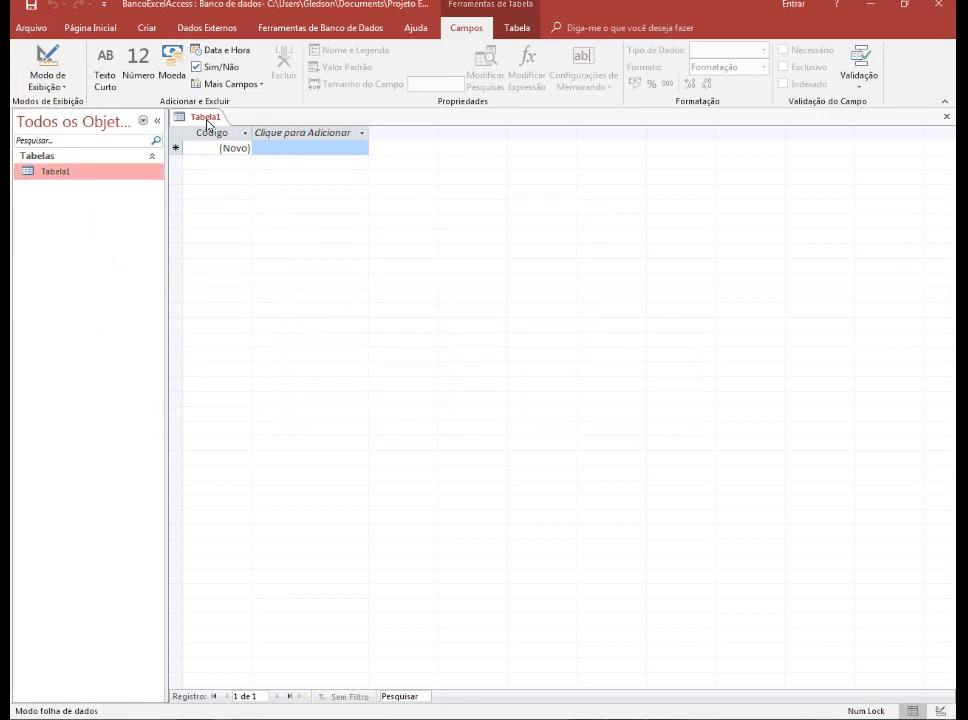
right_click(212, 120)
left_click(226, 147)
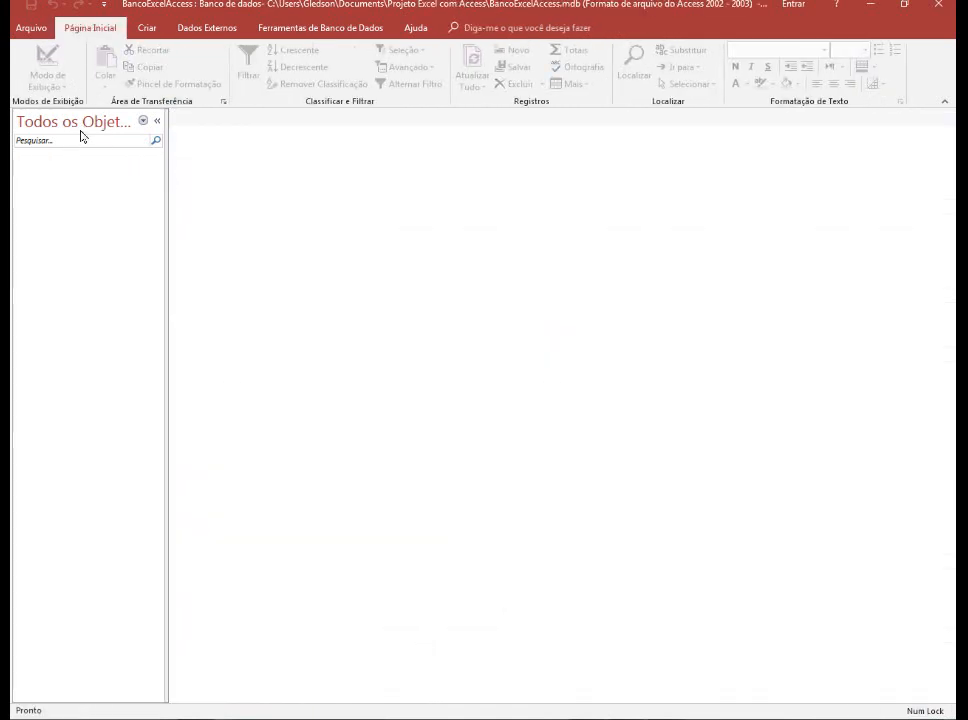
Create a new blank table and try to rename it while it is open
left_click(155, 29)
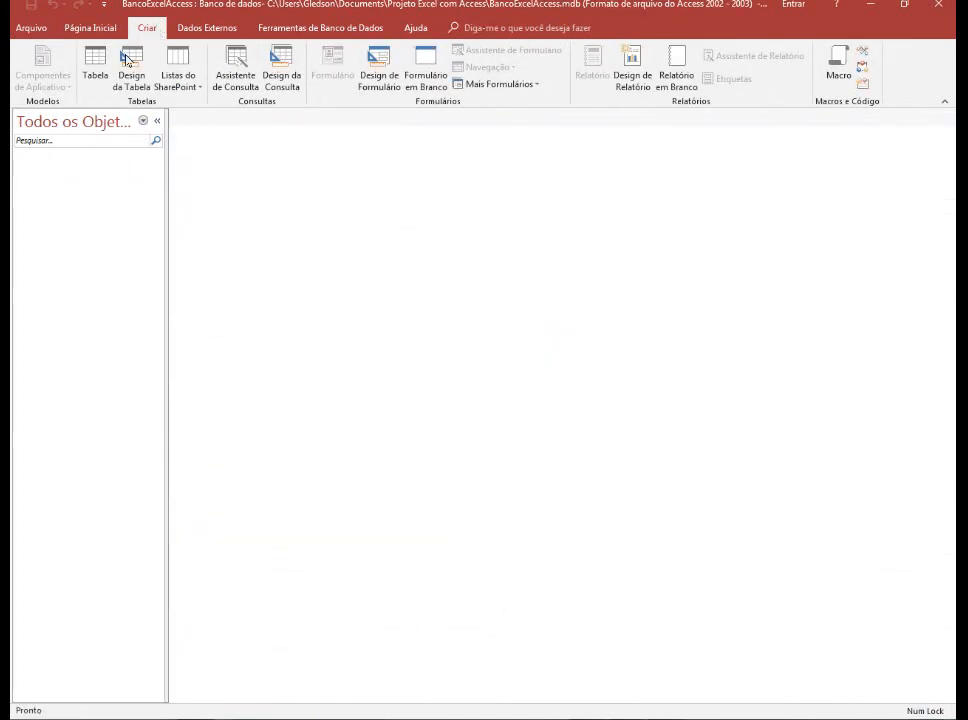
left_click(100, 77)
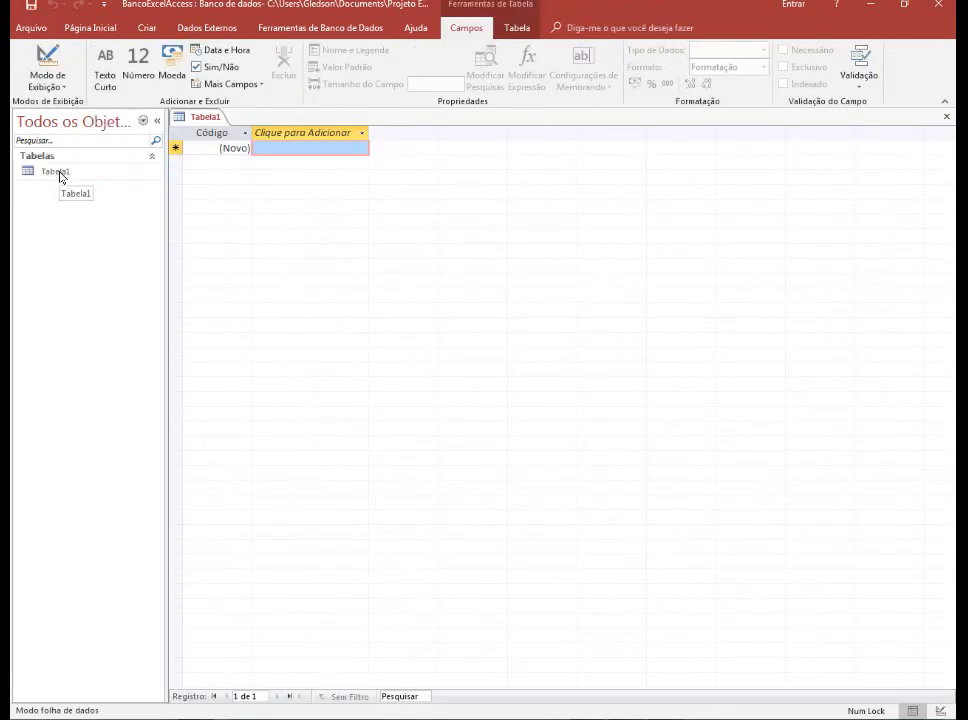
right_click(58, 173)
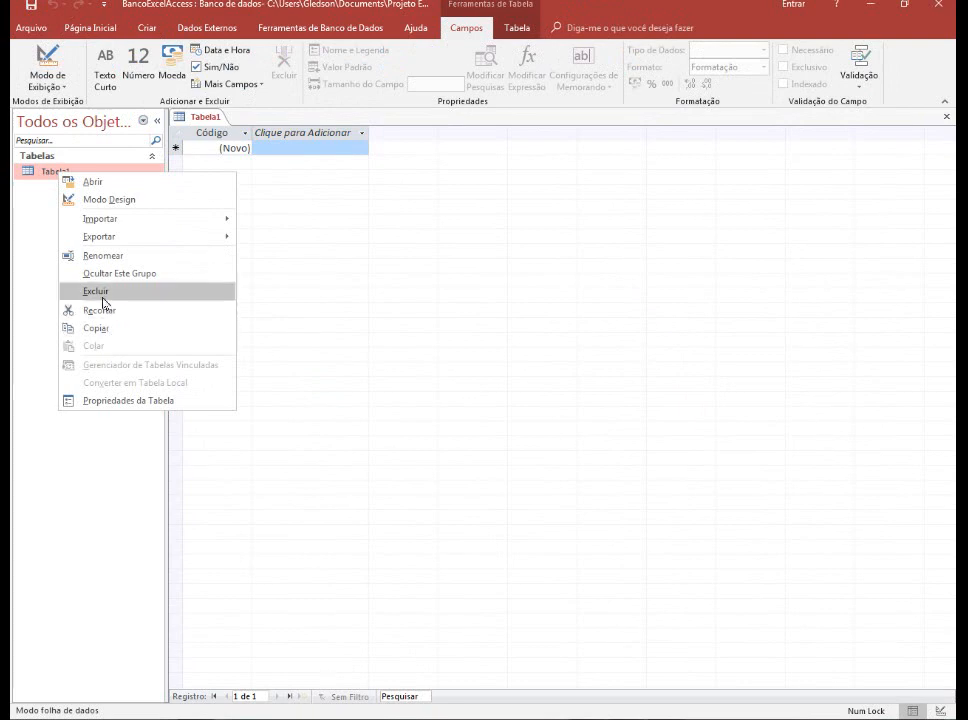
left_click(113, 258)
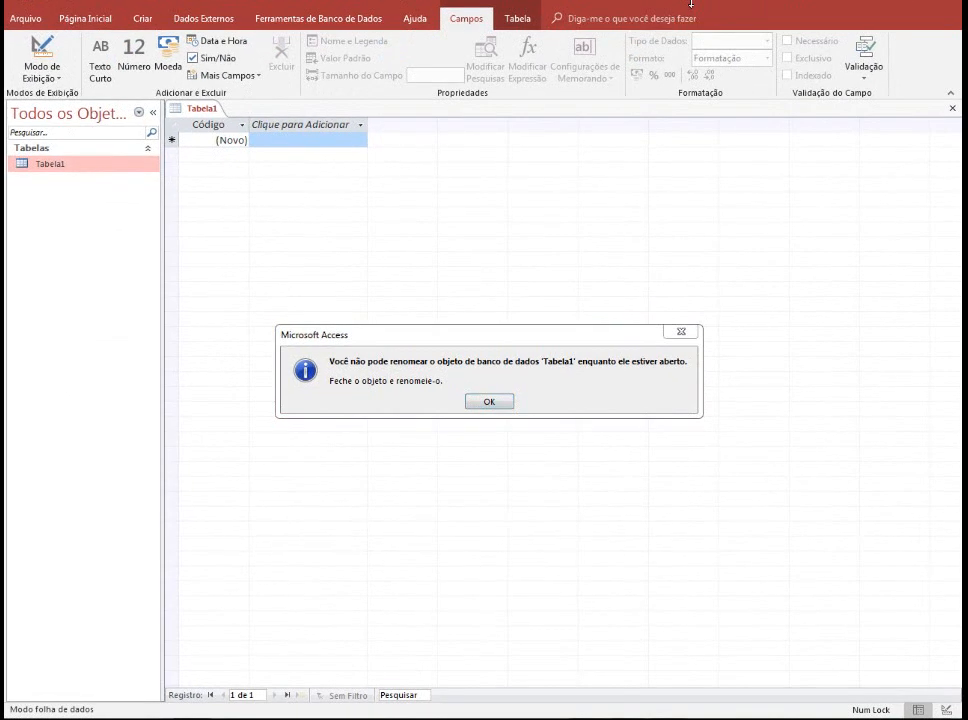
key("Return")
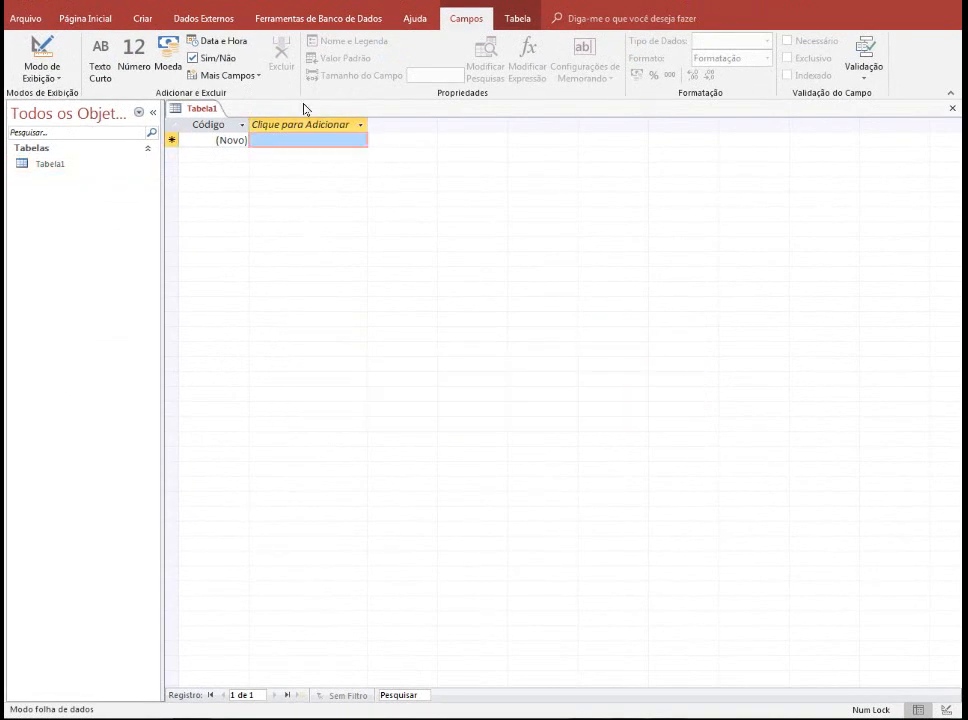
Switch Tabela1 to Design view, saving the table under the name TbCidades
right_click(201, 113)
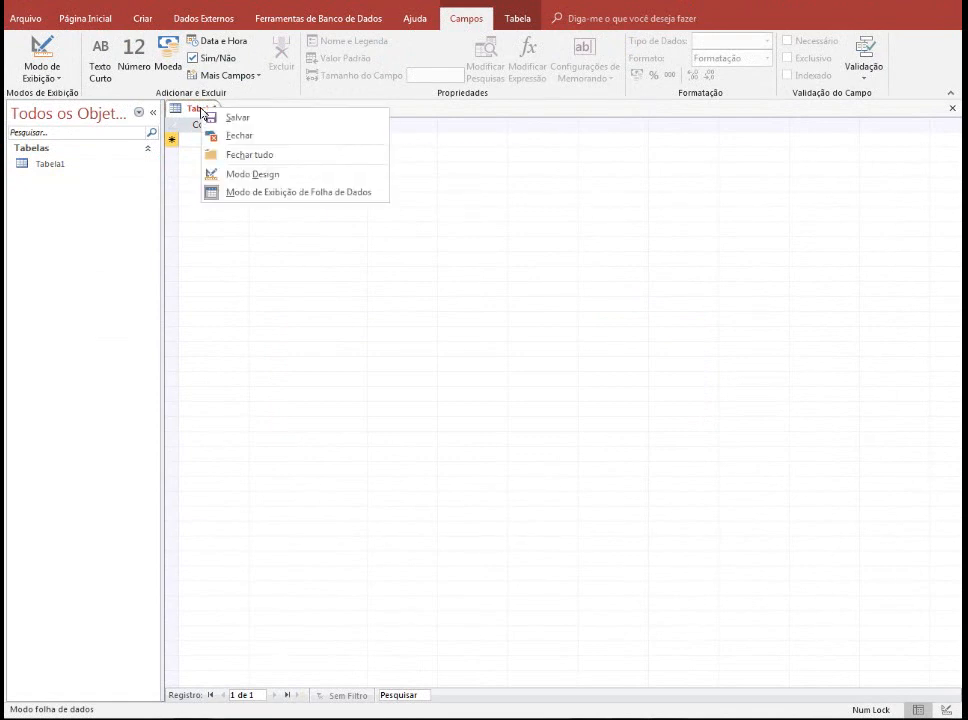
left_click(253, 174)
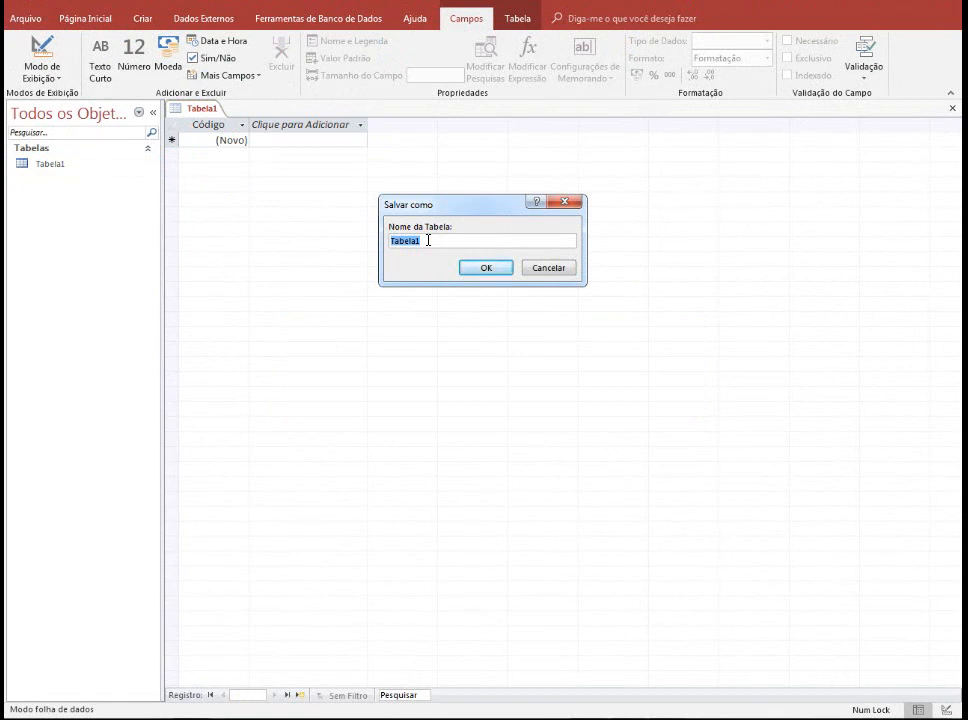
type("Tb")
type("cida")
key("Delete")
type("Cidades")
left_click(486, 268)
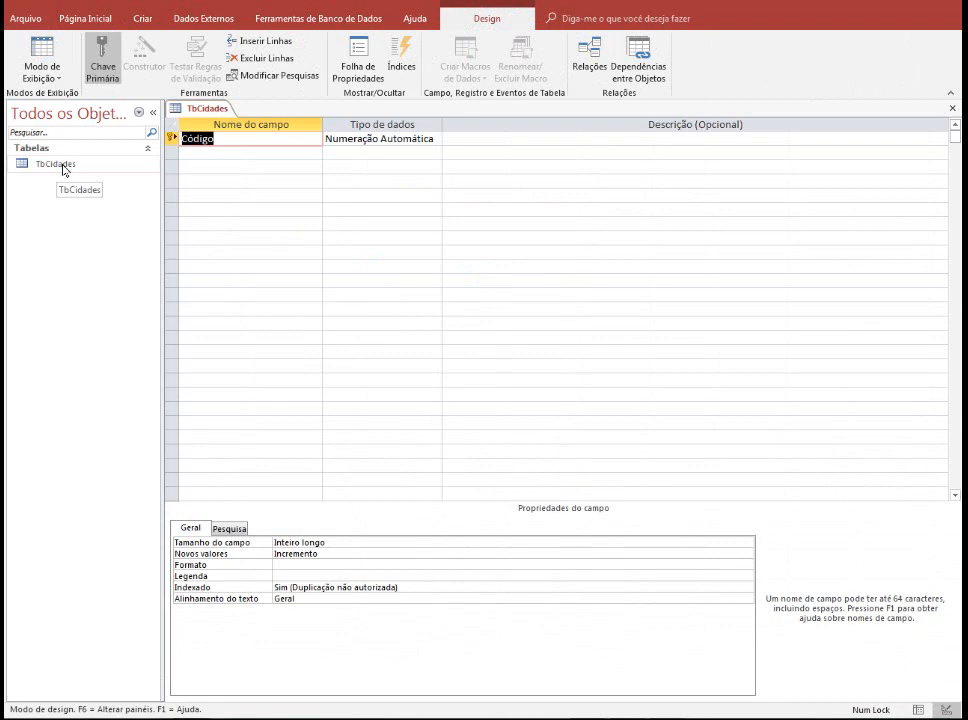
Rename the Código field to Codigo, without the accent, and look at its available data types
left_click(187, 140)
type("o")
left_click(313, 151)
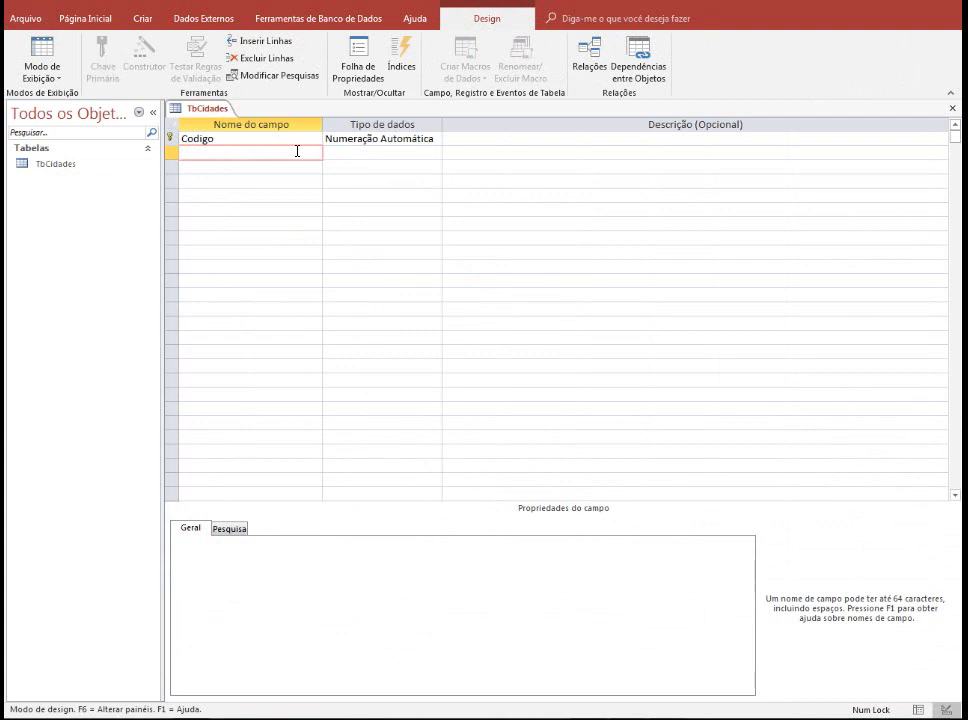
left_click(436, 140)
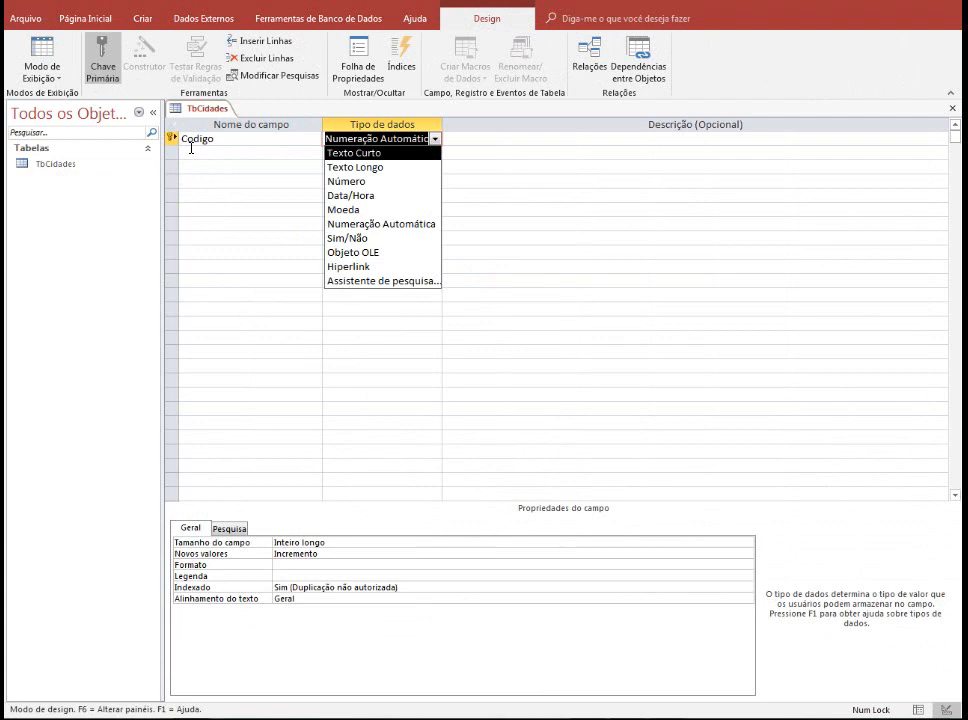
Add a second field named NomeCidade with the default Texto Curto data type
left_click(191, 150)
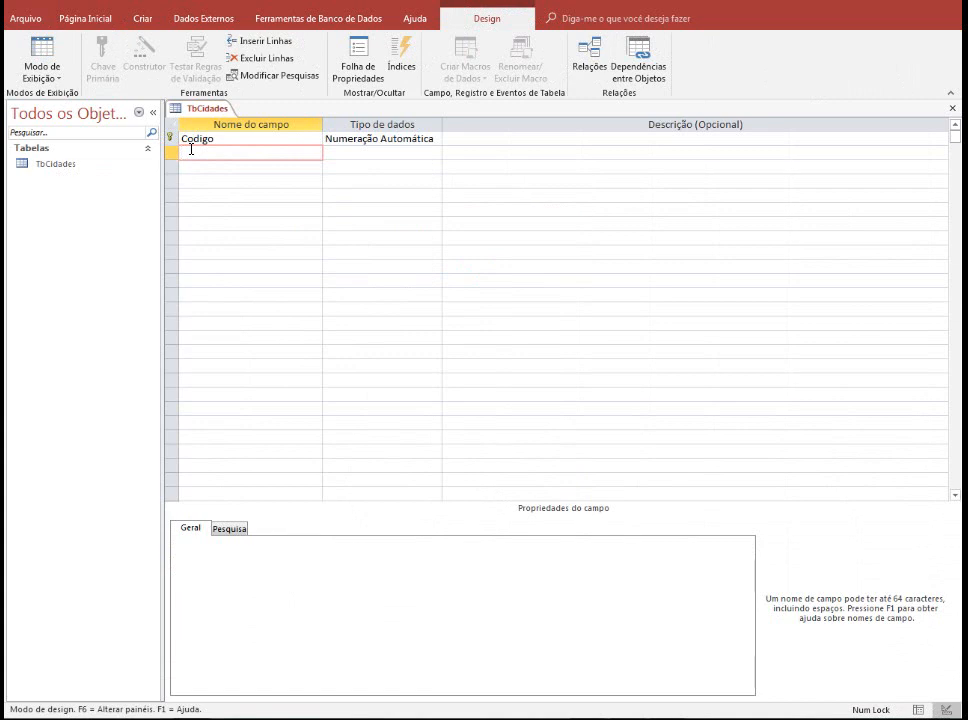
type("Nome")
type("Cidade")
left_click(375, 154)
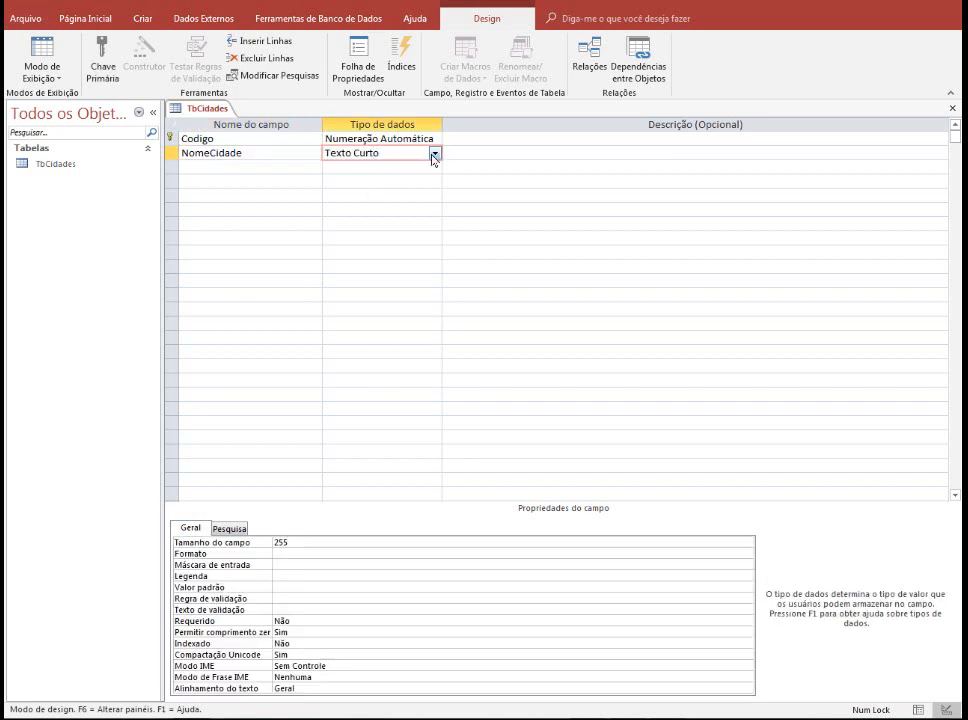
Switch the NomeCidade field to Texto Longo to compare its properties, and set it back to Texto Curto
left_click(434, 155)
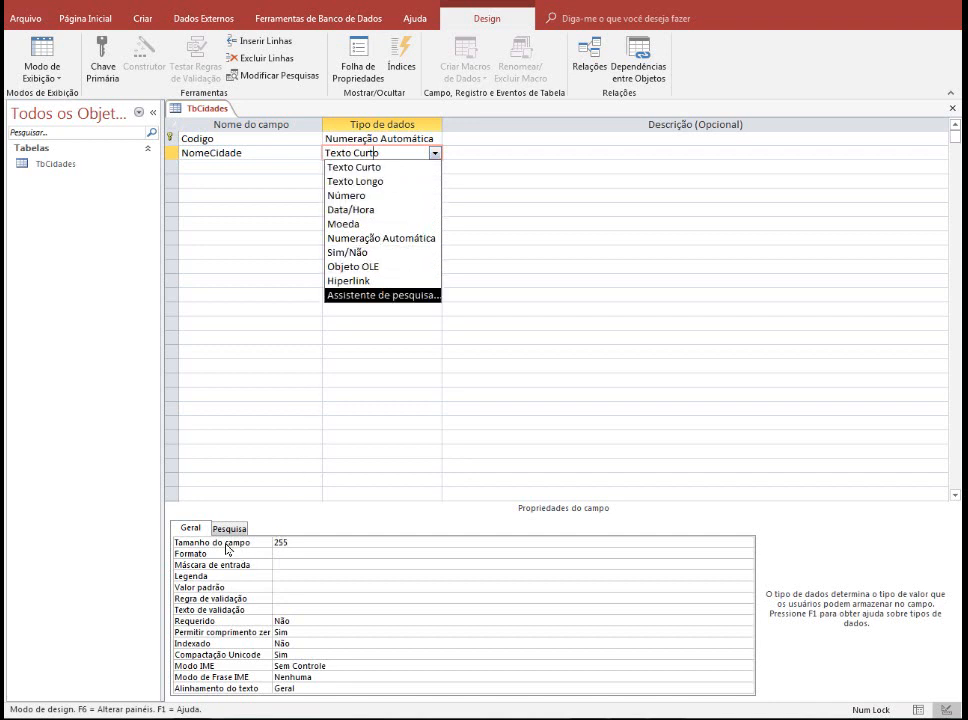
left_click(359, 182)
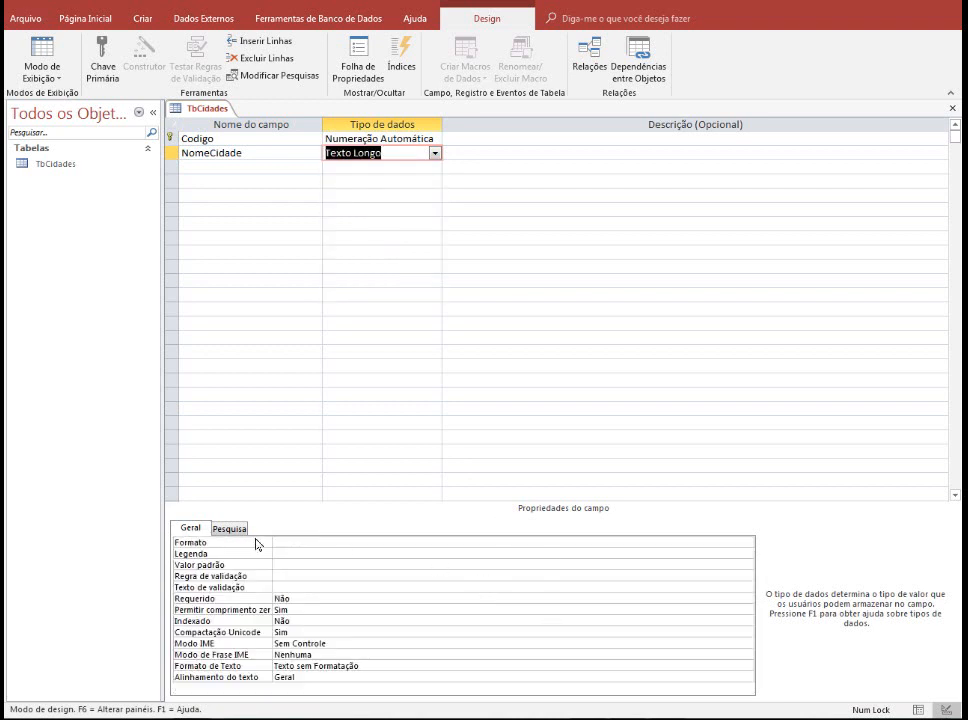
left_click(434, 153)
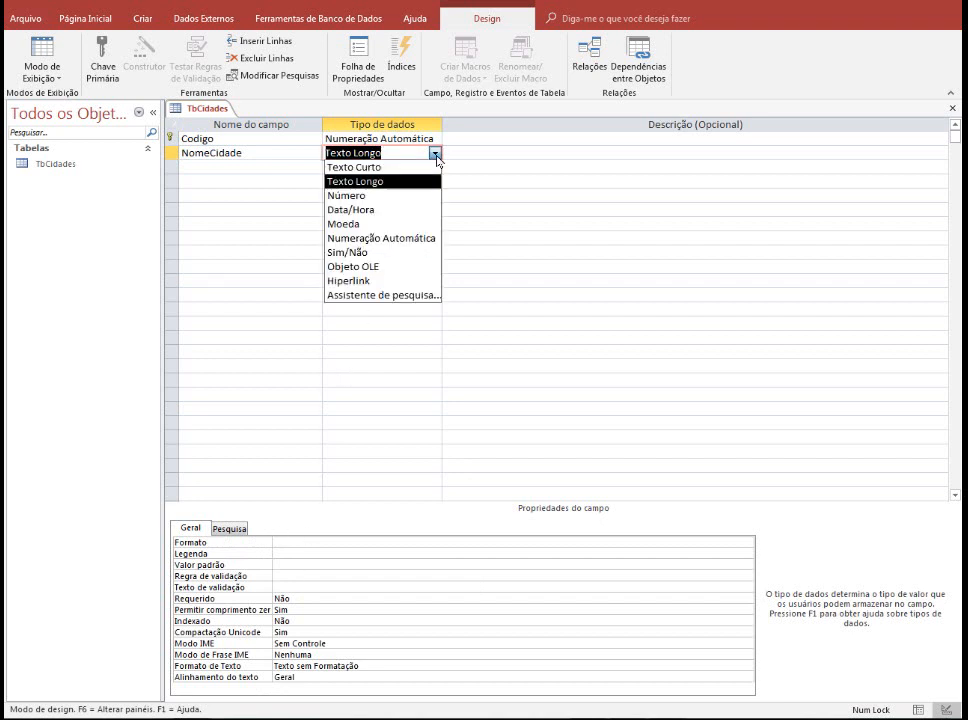
left_click(380, 168)
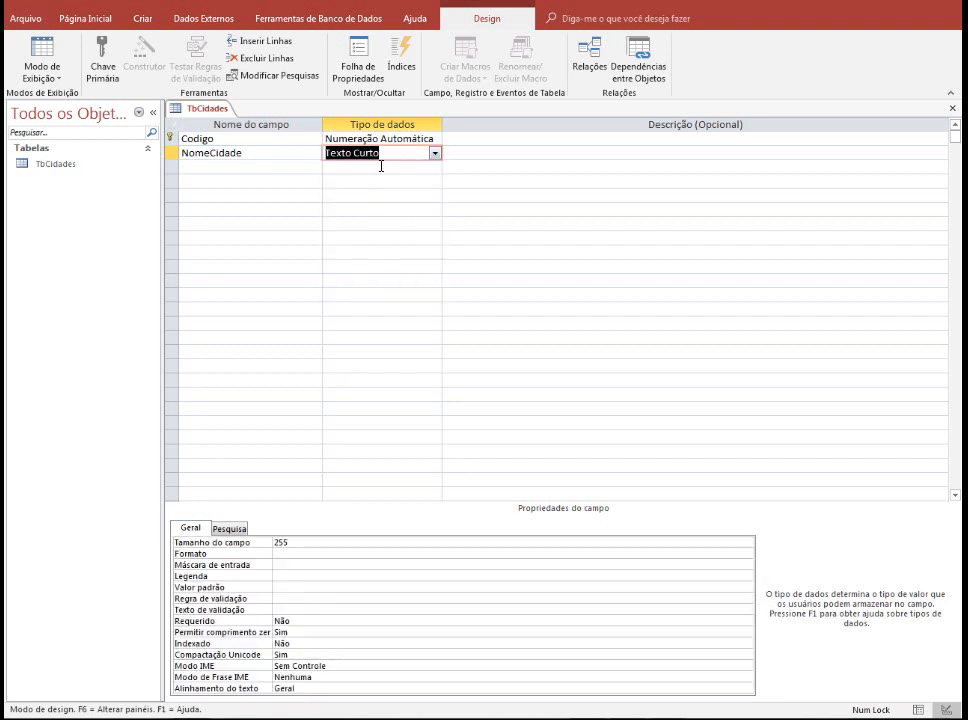
left_click(251, 166)
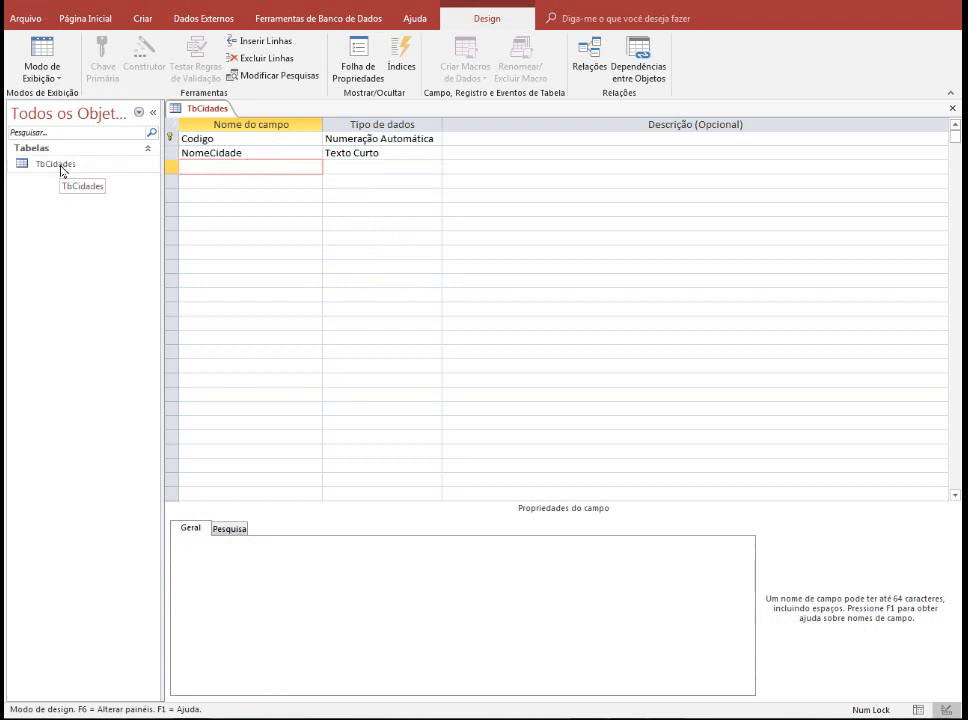
Close the TbCidades table and save its design changes
right_click(206, 110)
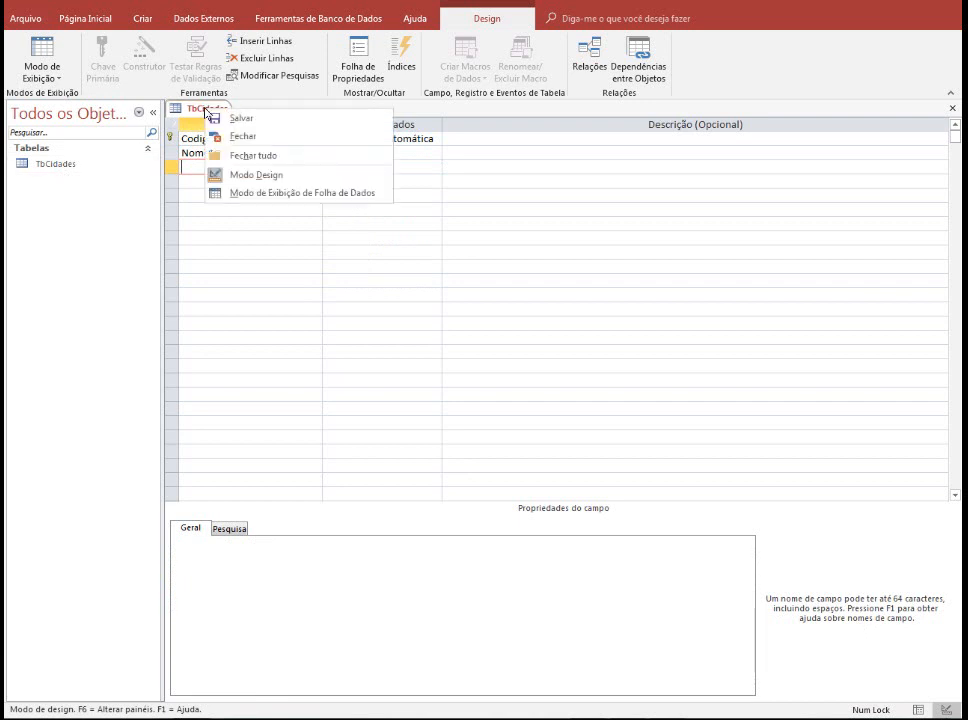
left_click(258, 141)
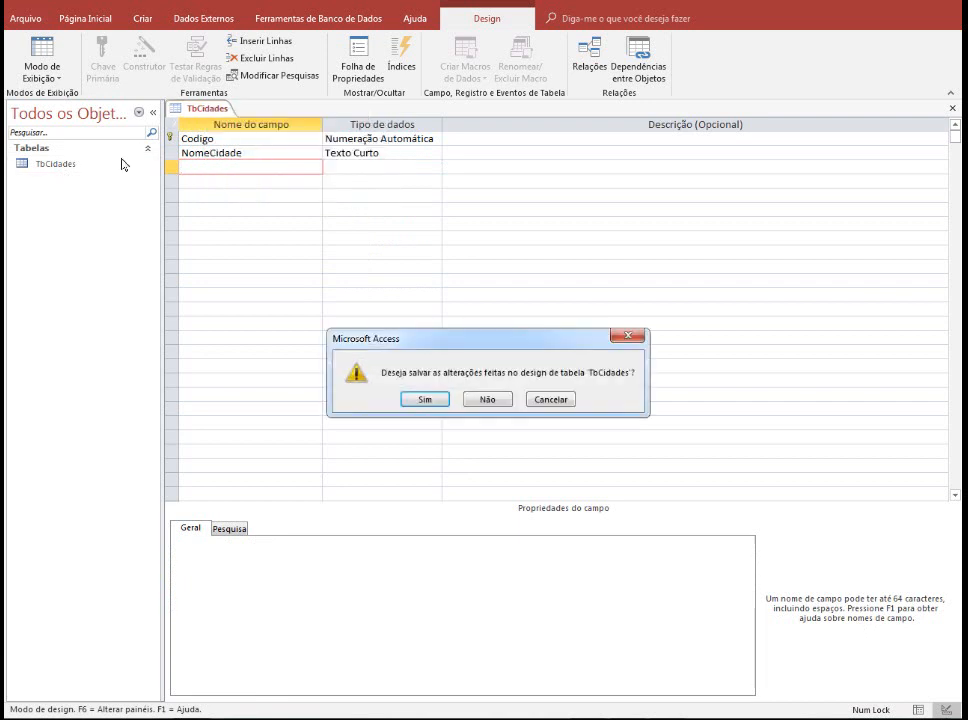
left_click(425, 399)
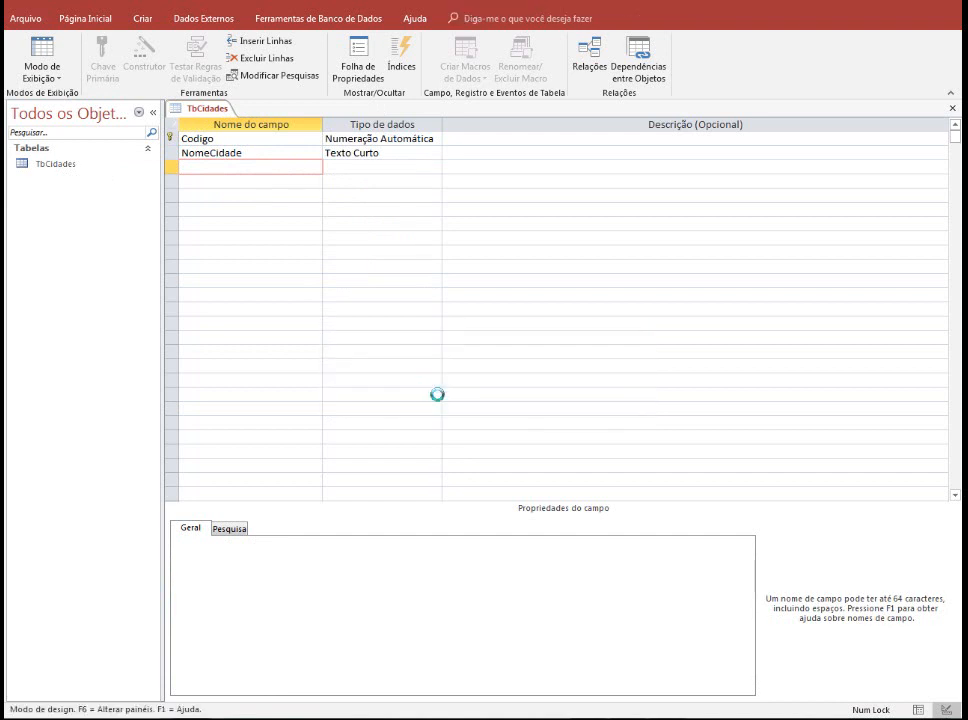
left_click(73, 166)
right_click(74, 166)
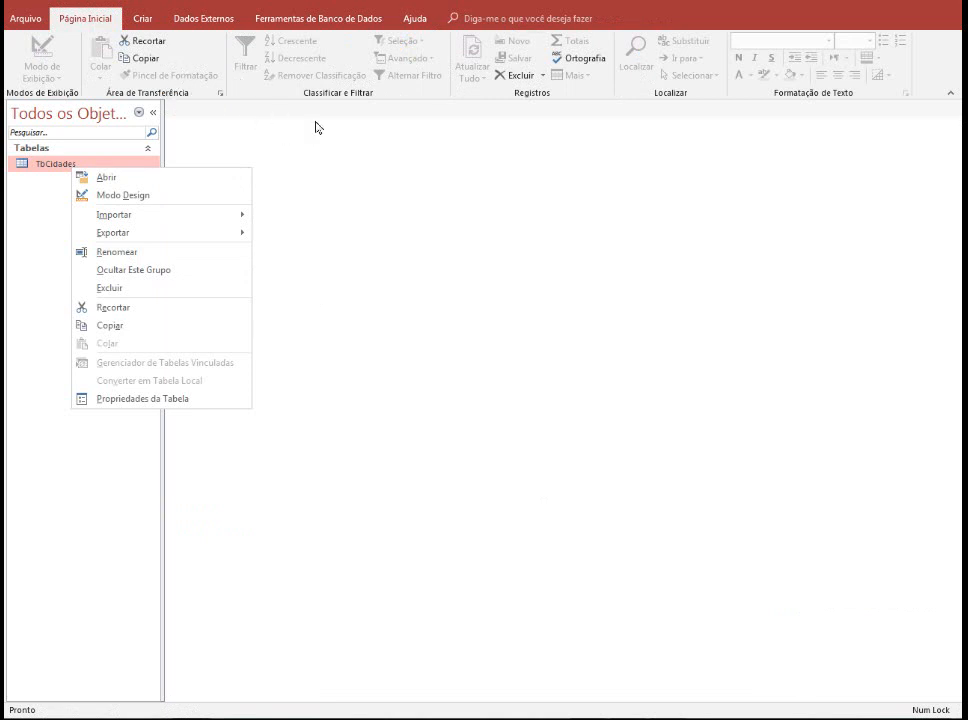
left_click(37, 272)
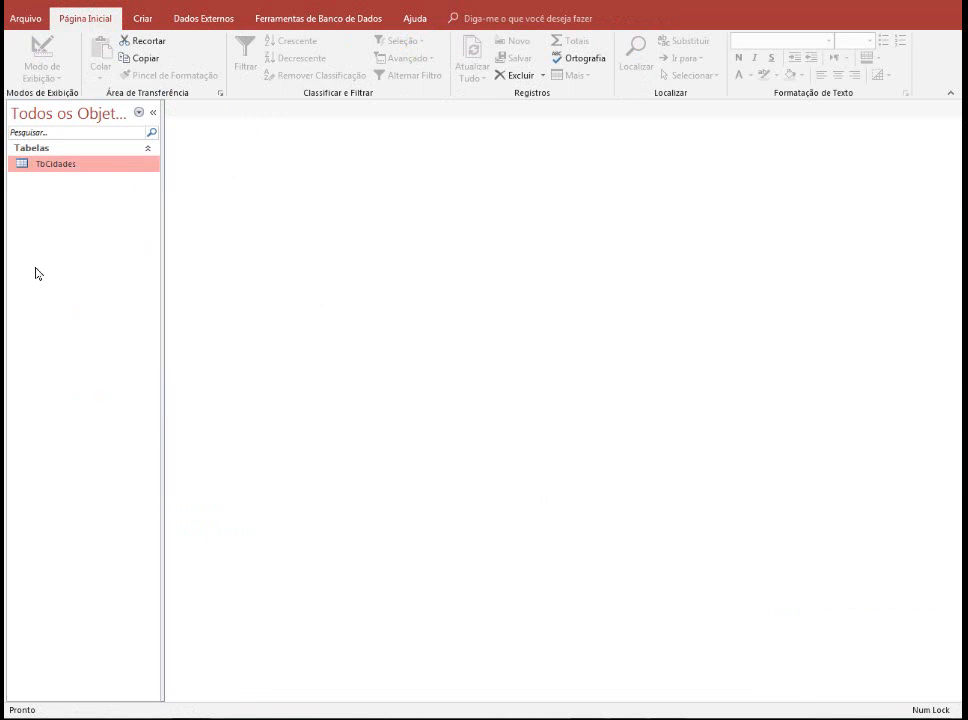
Create a new table and switch it to Design view, saving it as TbFormaPagamento
left_click(143, 19)
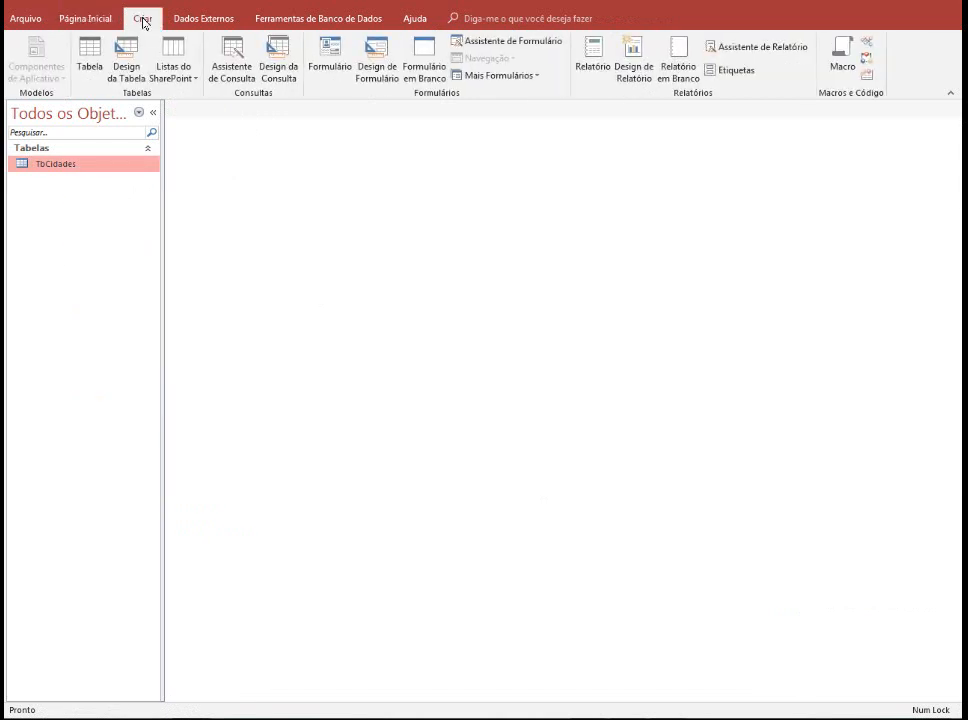
left_click(90, 55)
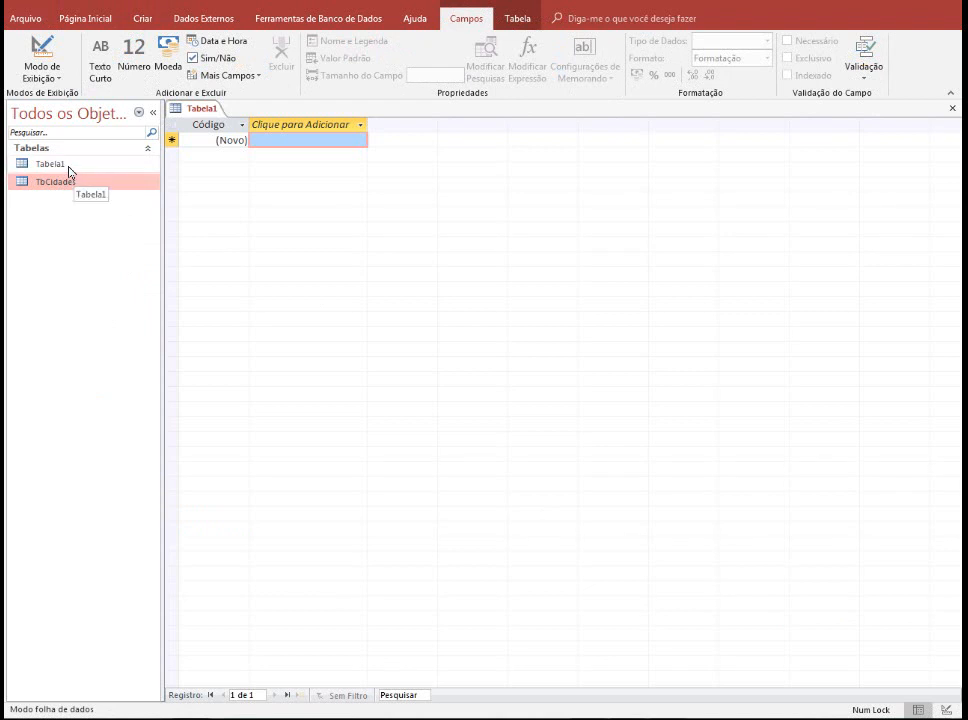
right_click(203, 113)
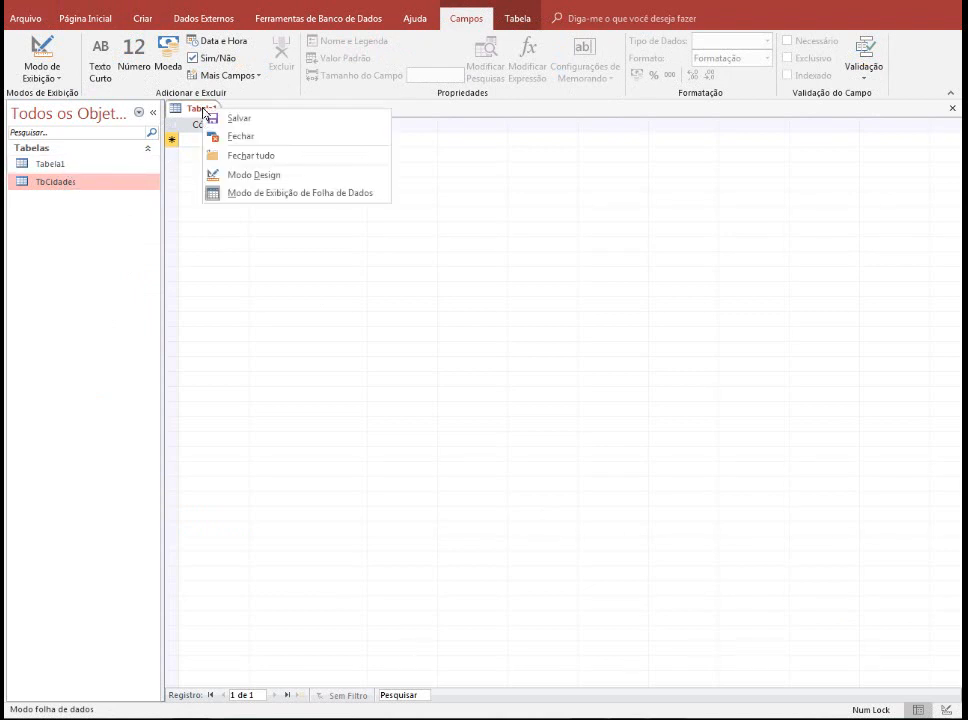
left_click(259, 175)
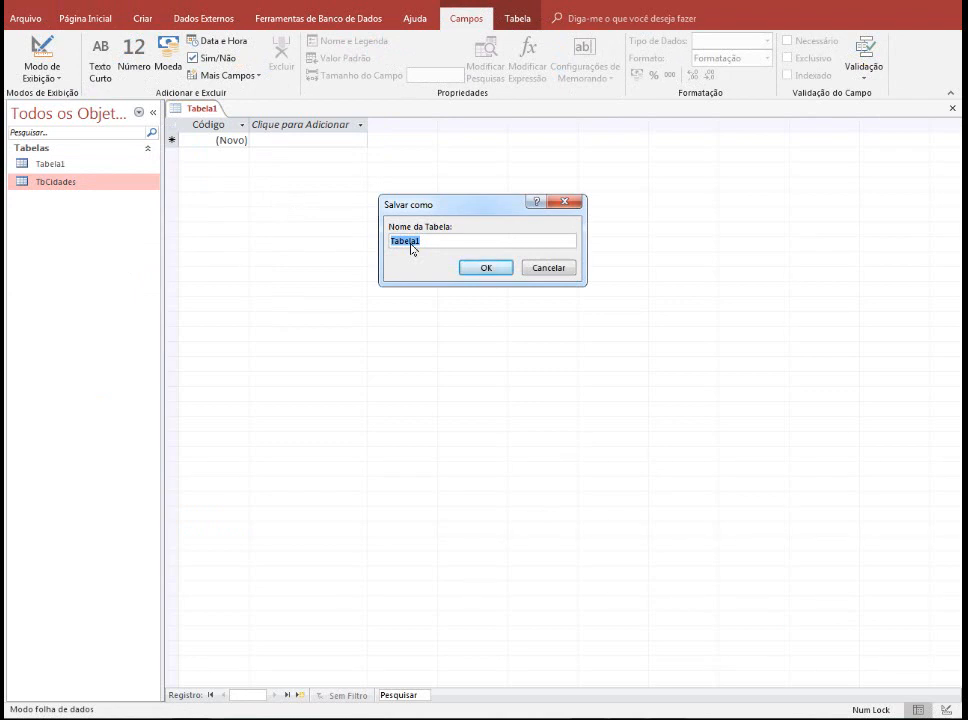
type("TbFormaPagamento")
left_click(481, 270)
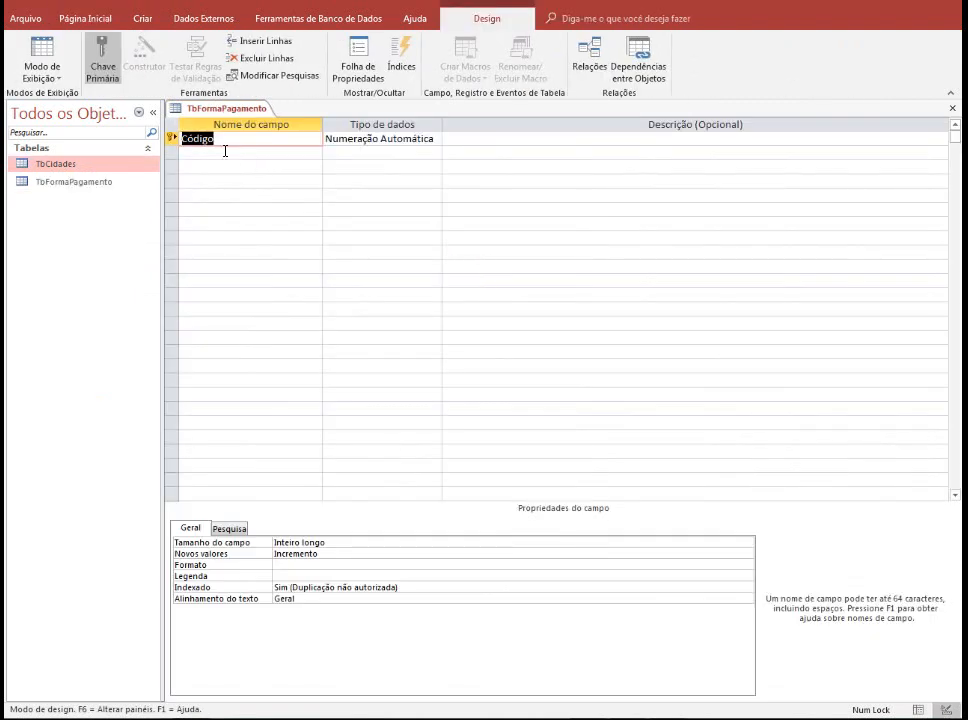
Rename the Código field to Codigo, without the accent, and add a FormaPagamento field with the Texto Curto data type
left_click(189, 139)
key("Delete")
type("o")
left_click(262, 152)
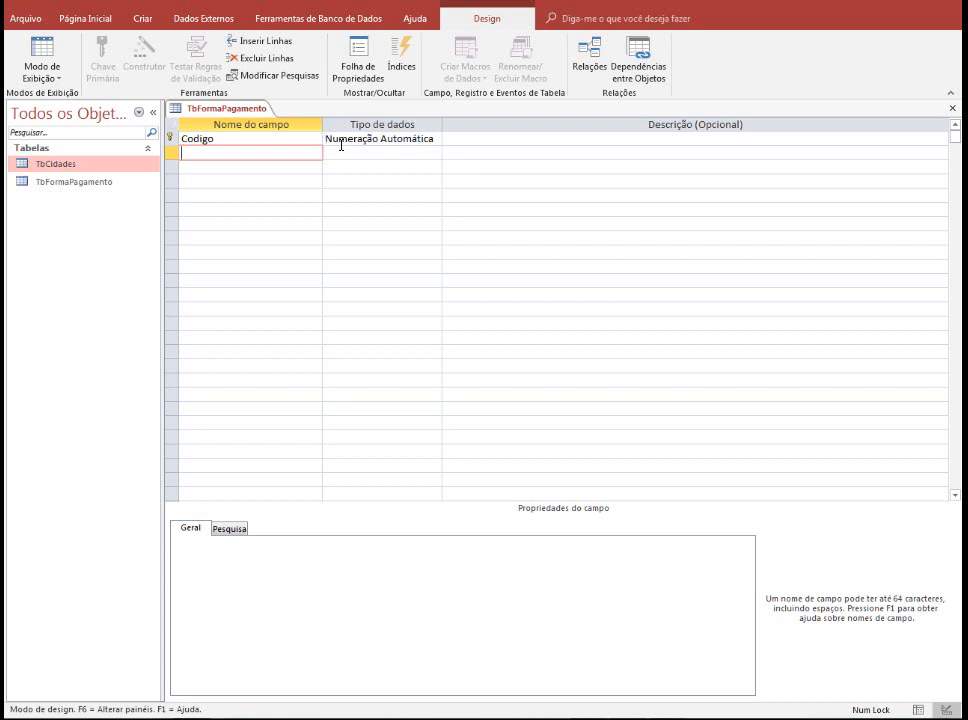
type("FormaPagamento")
key("Tab")
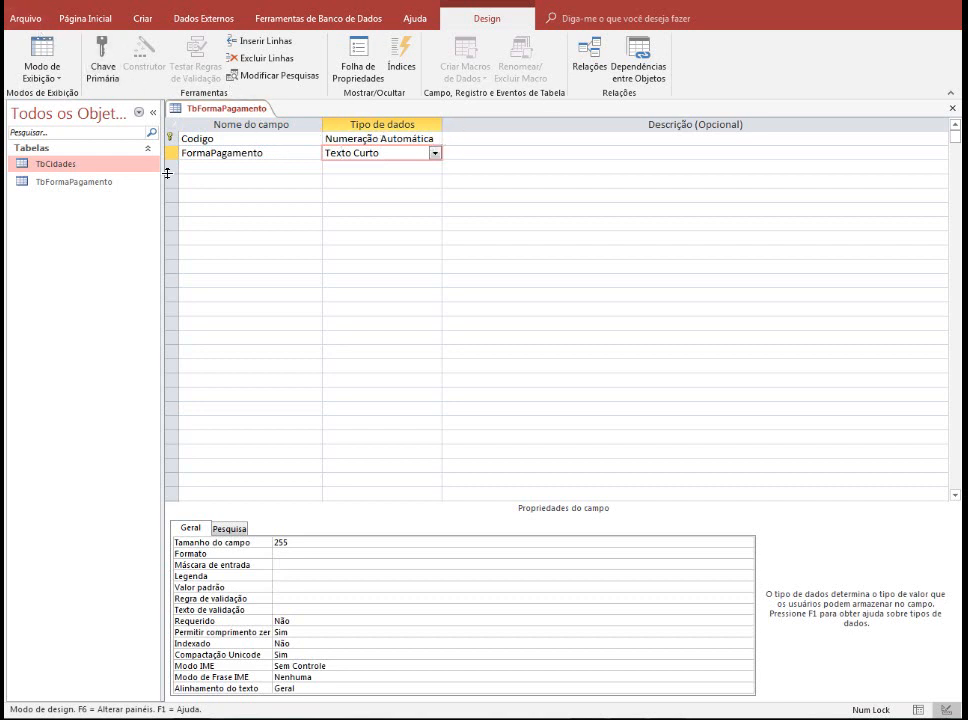
Save the TbFormaPagamento table design and close all open tables
right_click(232, 112)
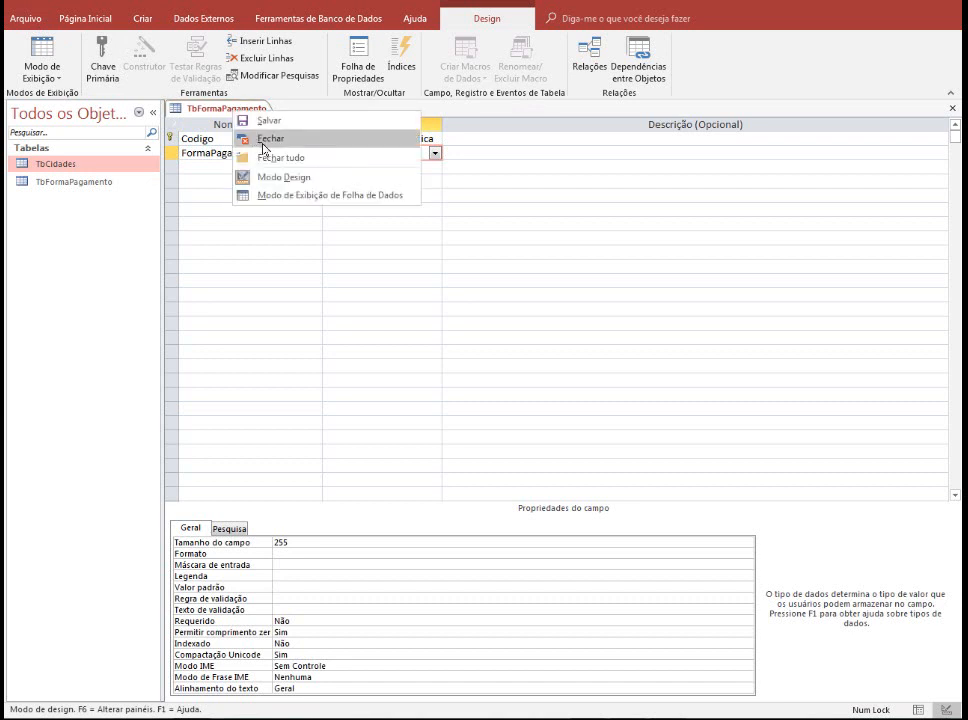
left_click(244, 121)
right_click(245, 110)
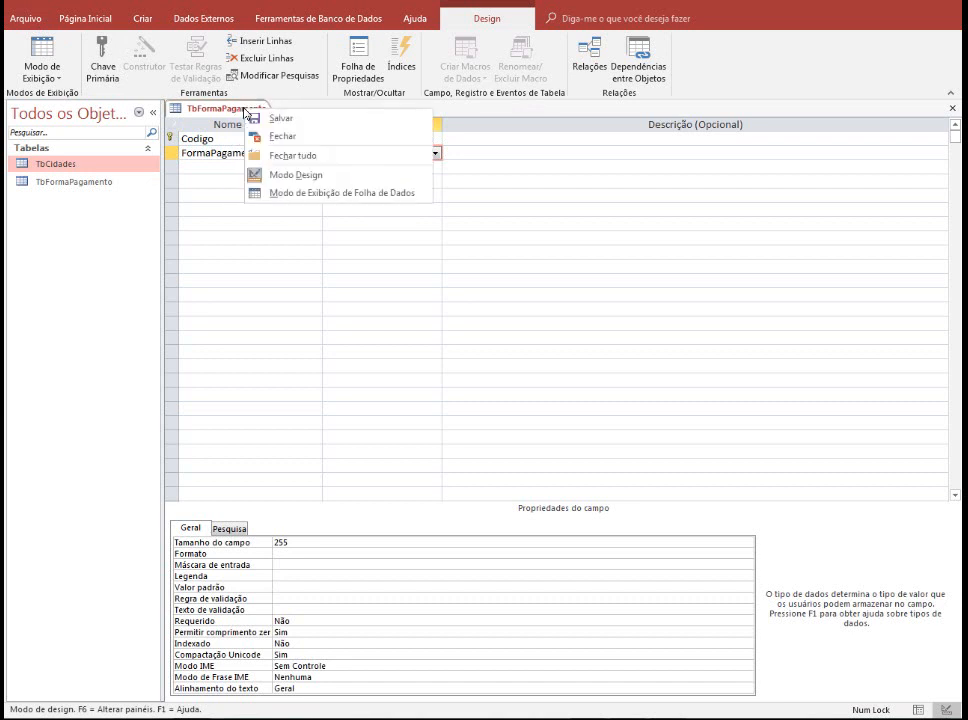
left_click(295, 156)
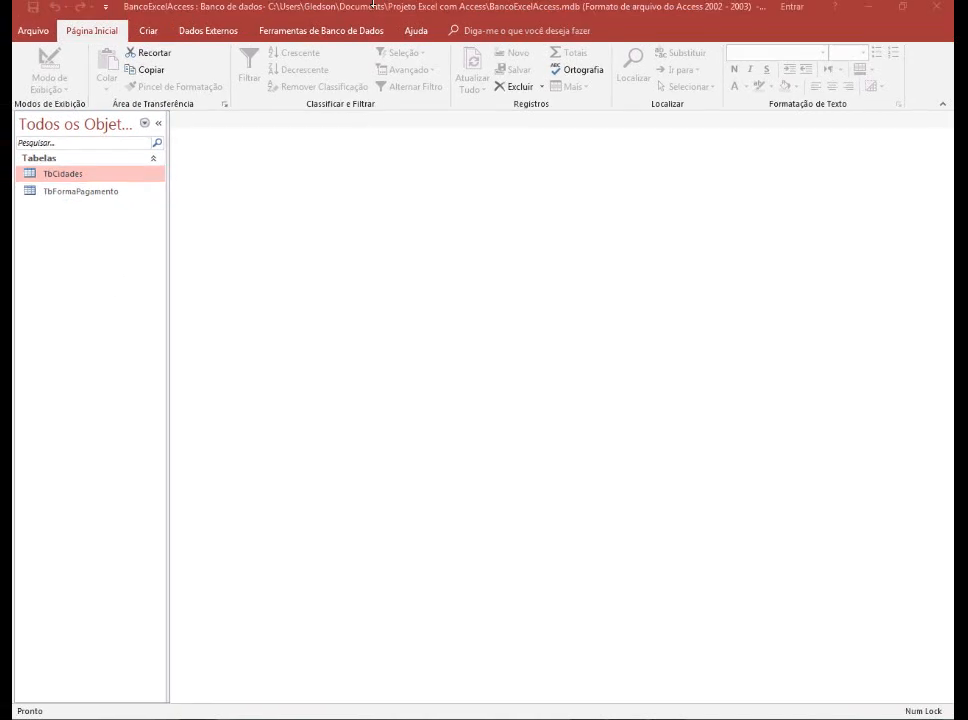
Exit and restart Access, and open the recent database Filadelfia.mdb, entering its database password
left_click(937, 10)
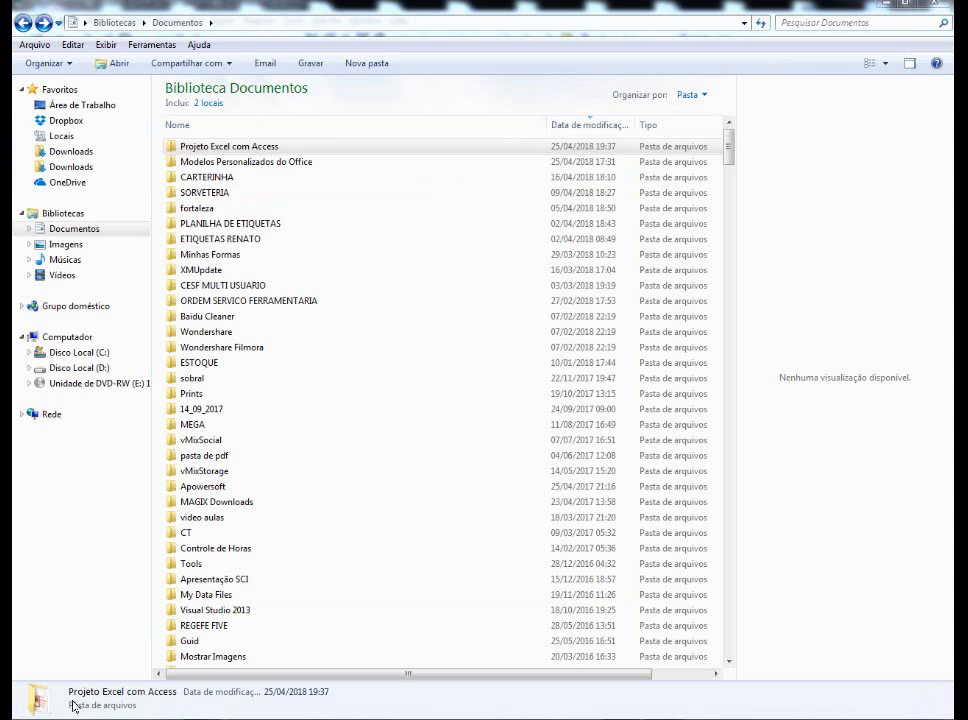
left_click(38, 718)
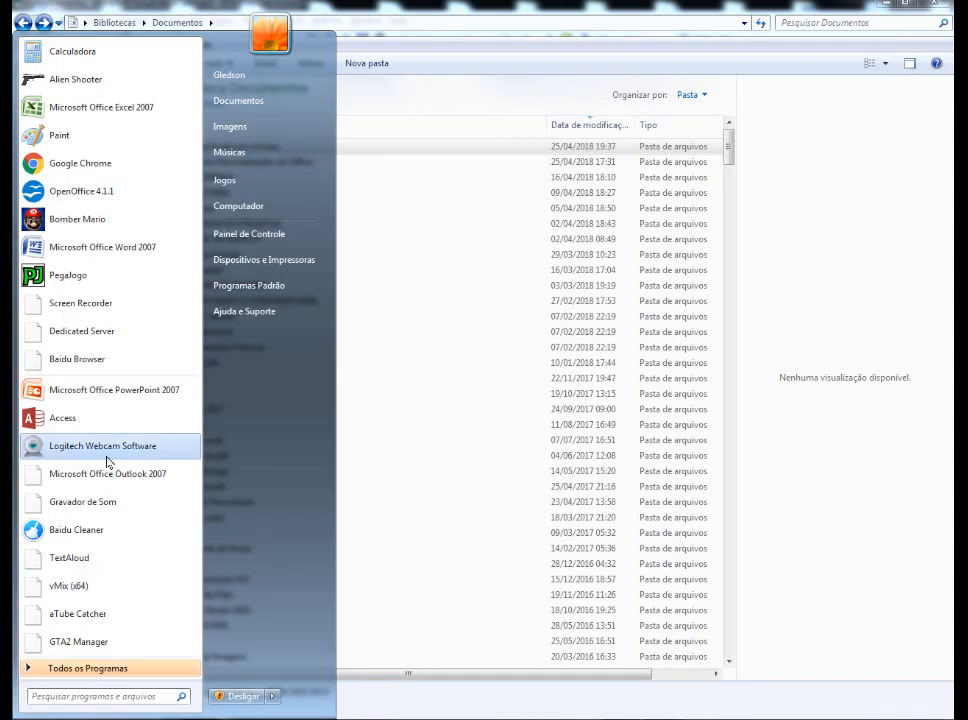
left_click(481, 362)
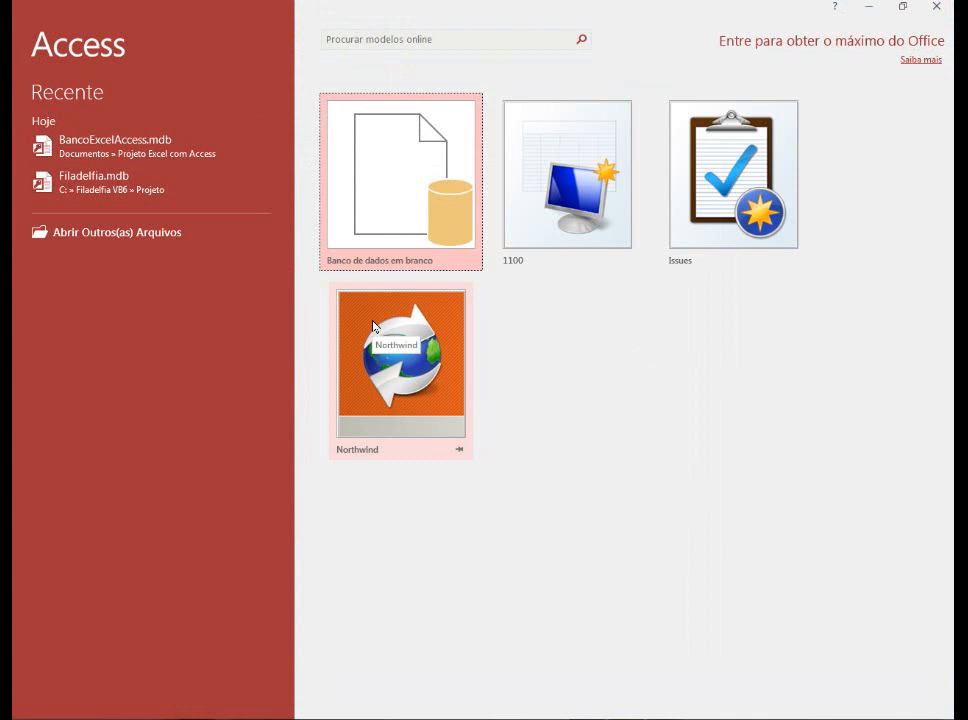
left_click(120, 183)
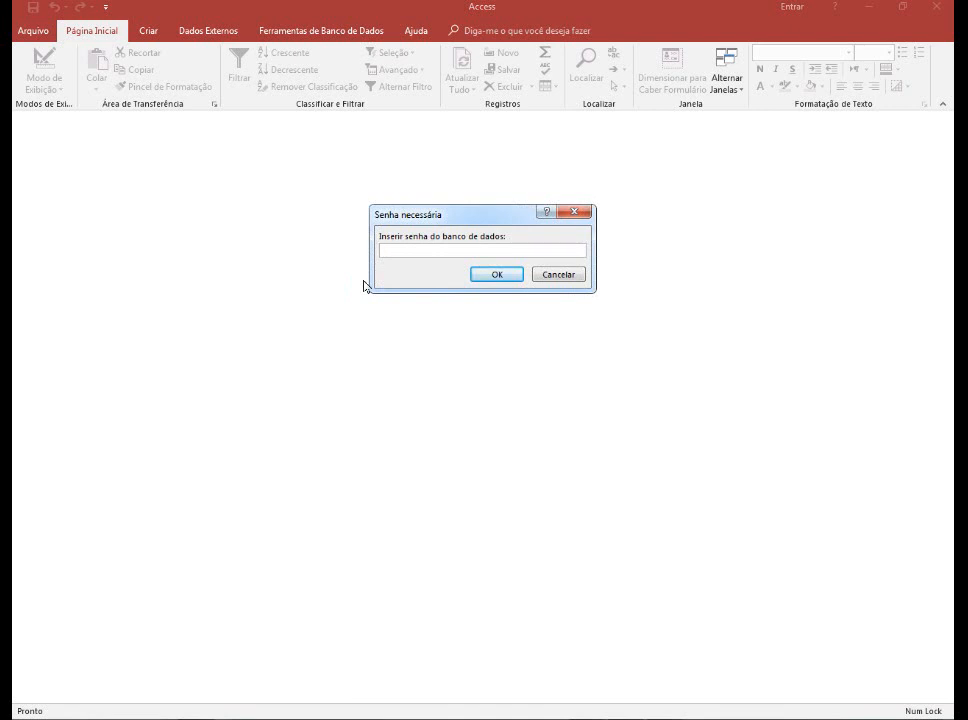
type("********")
left_click(481, 276)
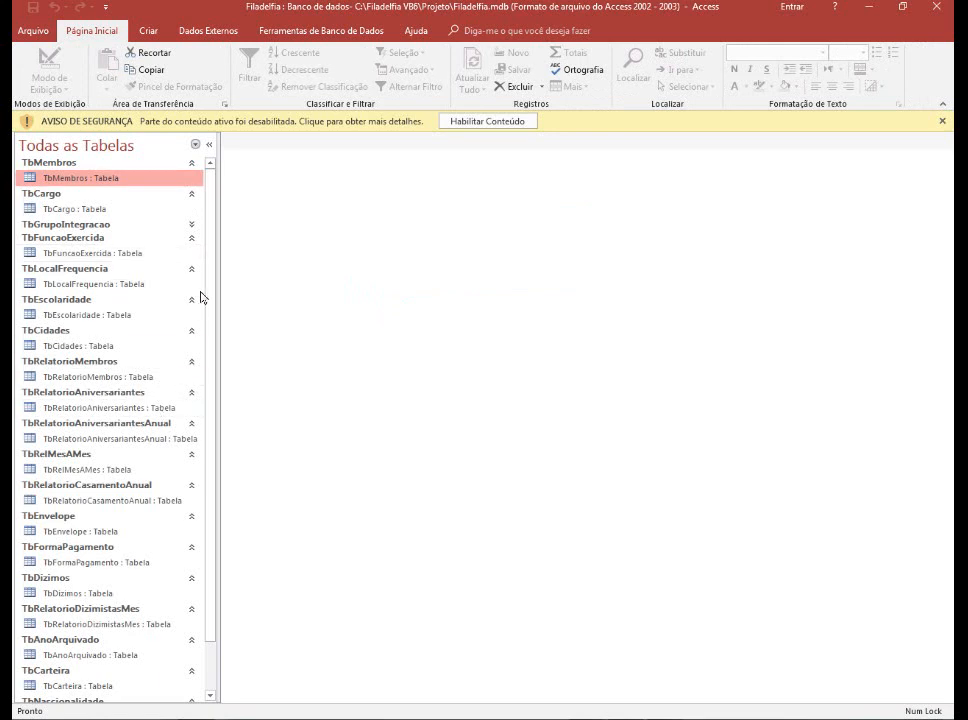
Open the TbMembros table and switch it to Design view
mouse_move(212, 277)
left_mouse_down()
mouse_move(217, 357)
mouse_move(214, 266)
left_mouse_up()
double_click(156, 180)
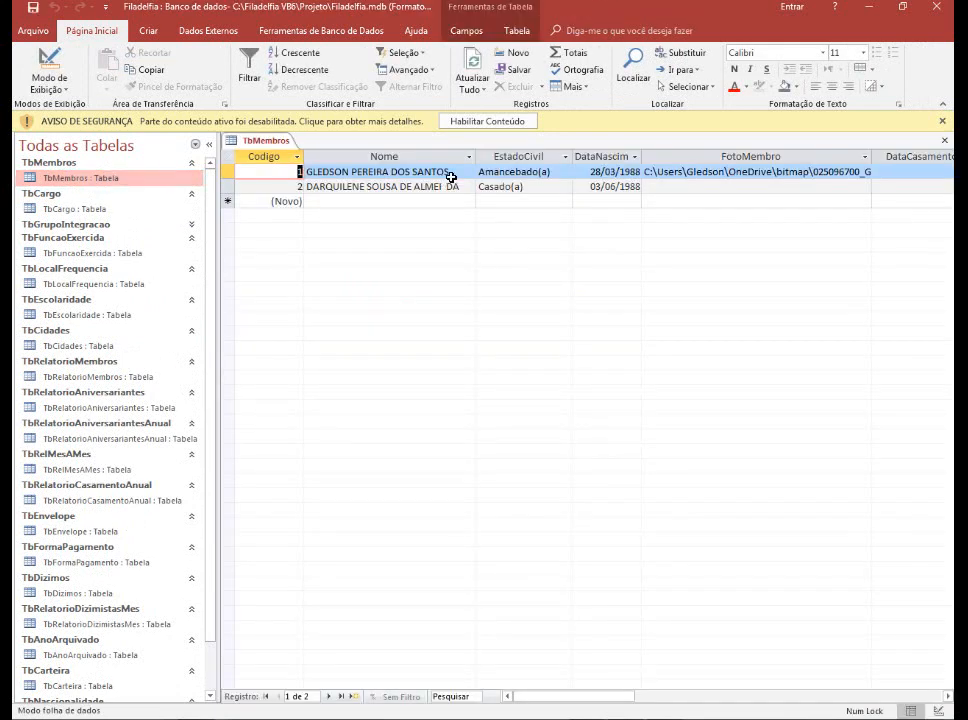
right_click(272, 143)
left_click(306, 206)
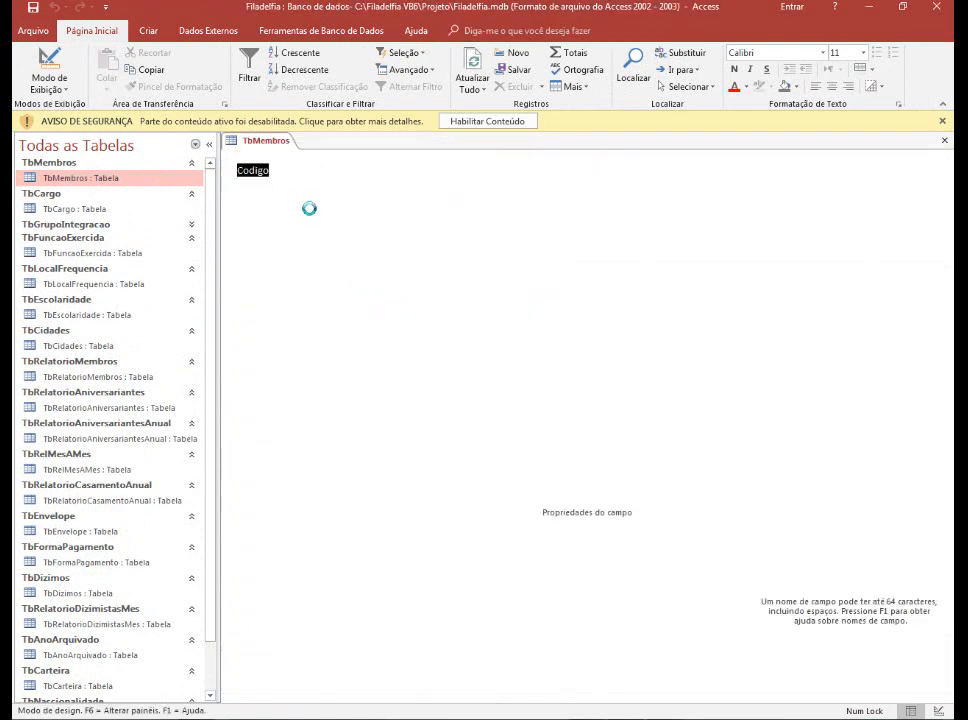
Look through the field names and data types of TbMembros, and close the table
scroll(400, 262, "down", 8)
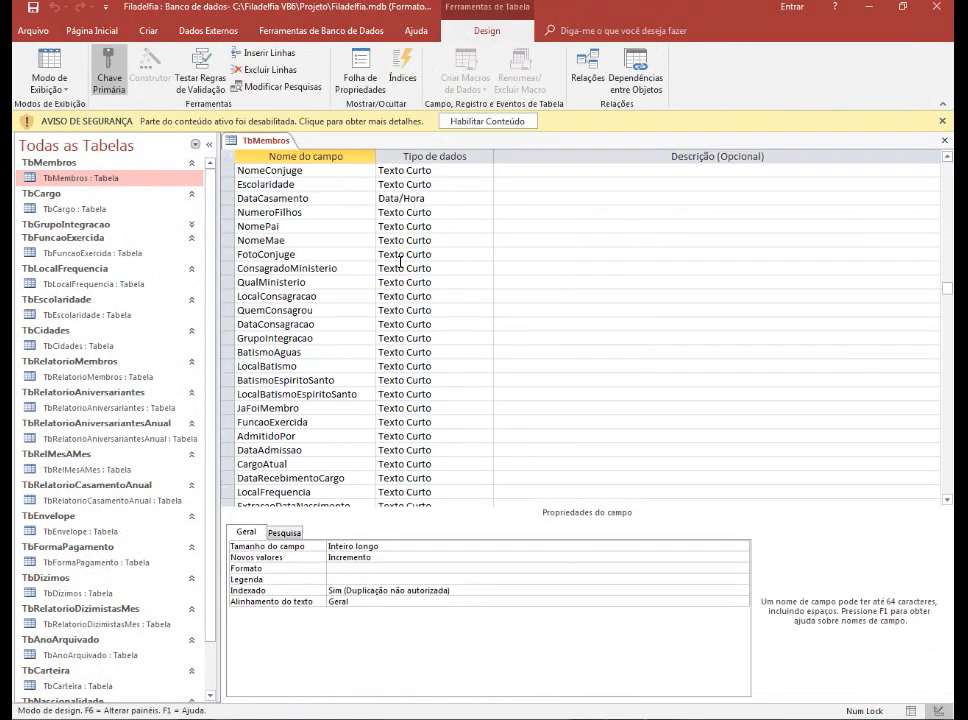
scroll(400, 262, "down", 8)
scroll(400, 262, "up", 9)
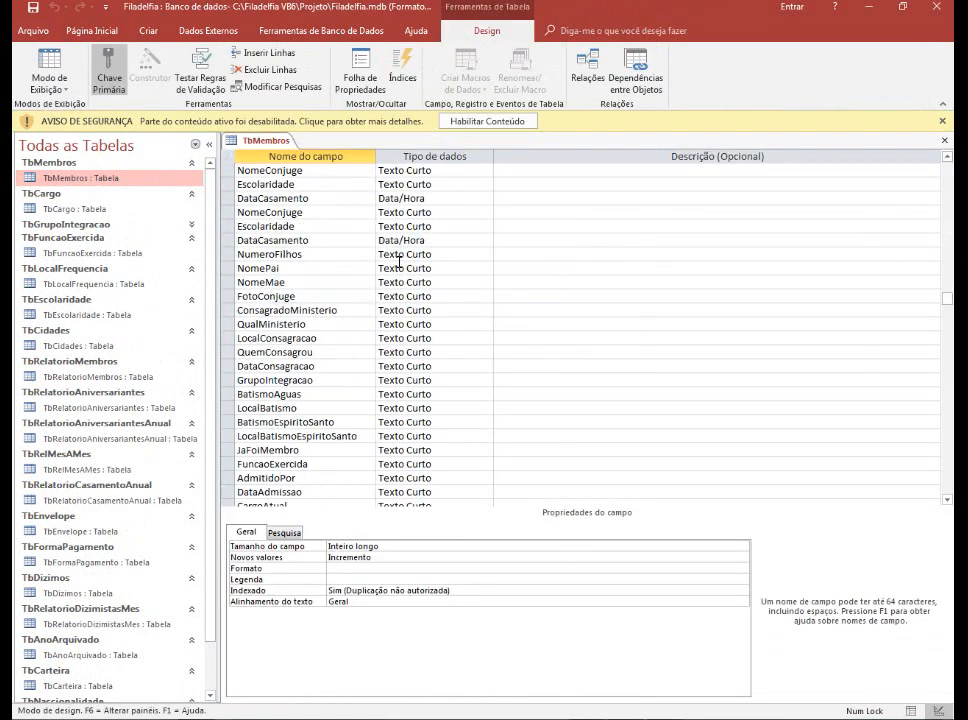
scroll(400, 262, "up", 8)
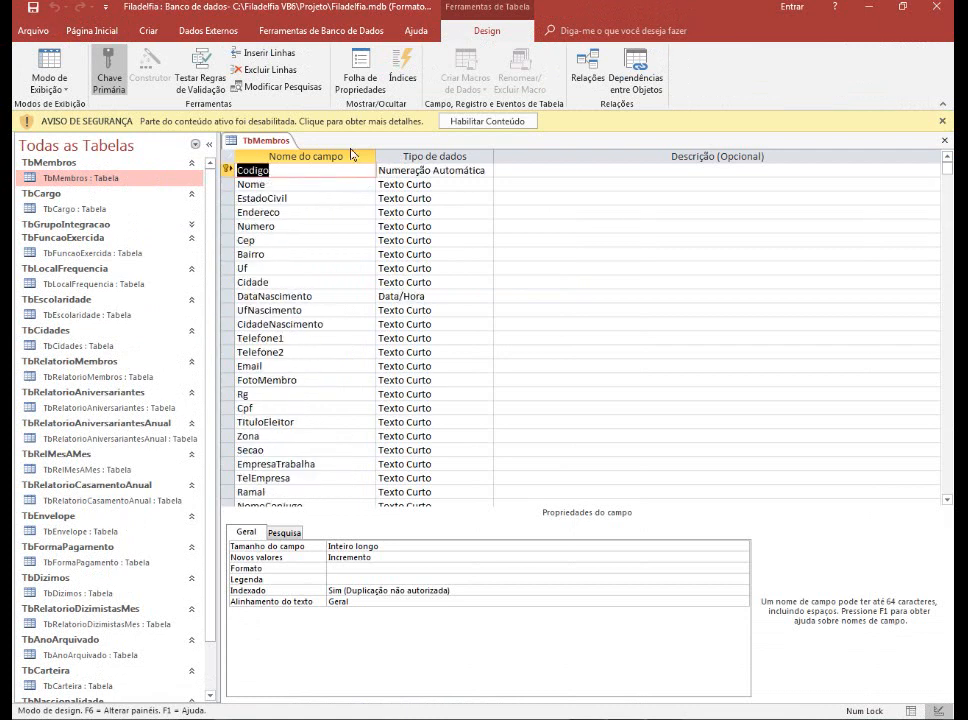
right_click(278, 143)
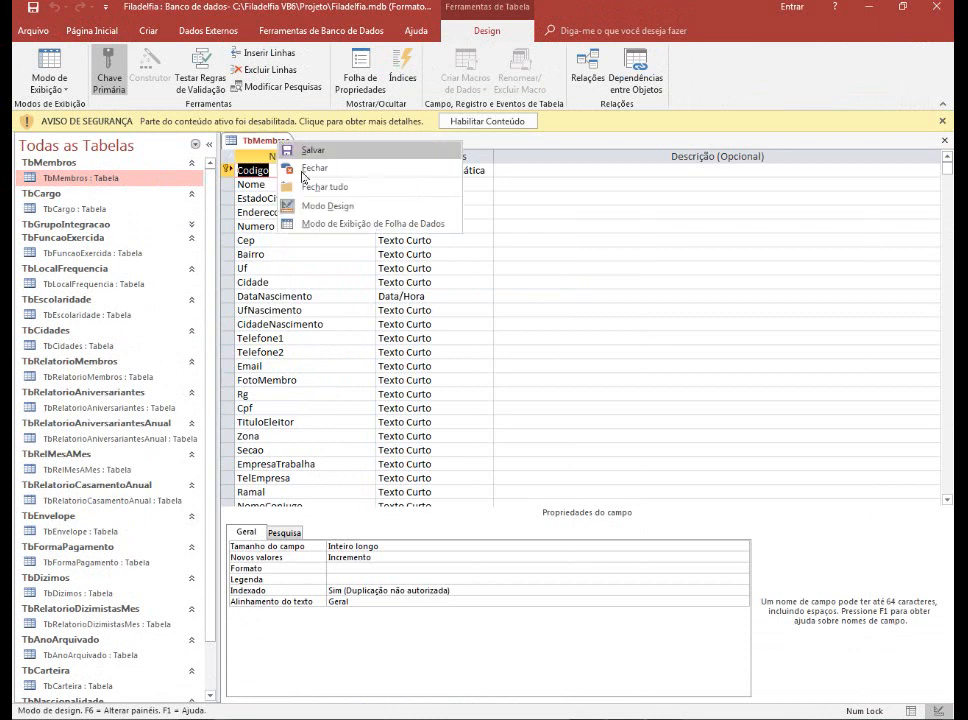
left_click(286, 167)
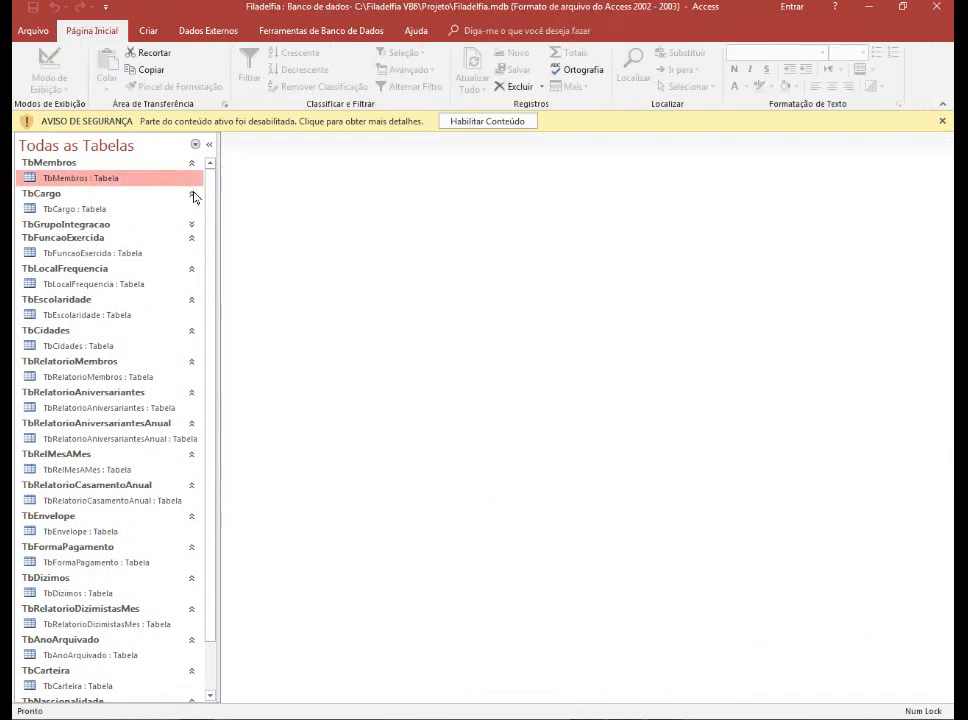
Export the TbMembros table to an Access database, choosing BancoExcelAccess.mdb in the Projeto Excel com Access folder as the destination
right_click(134, 186)
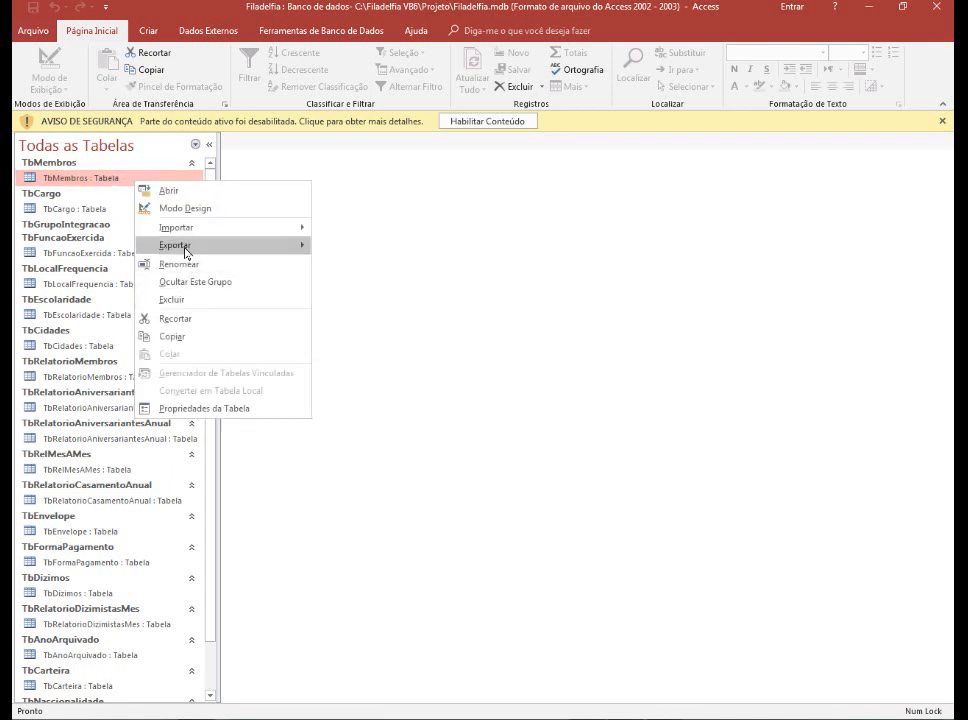
mouse_move(222, 250)
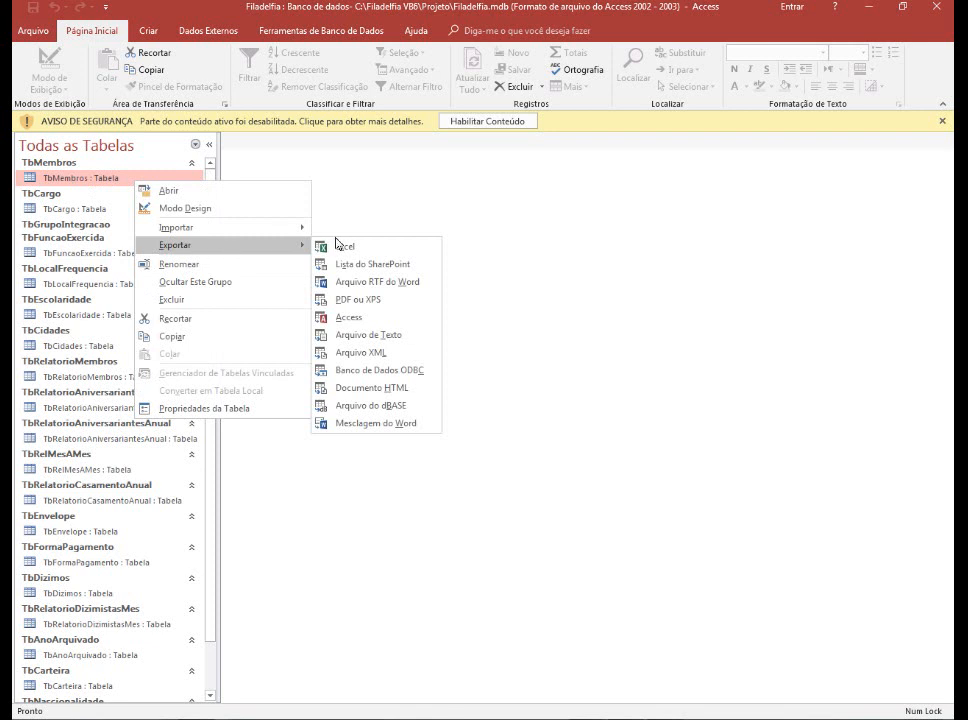
left_click(362, 320)
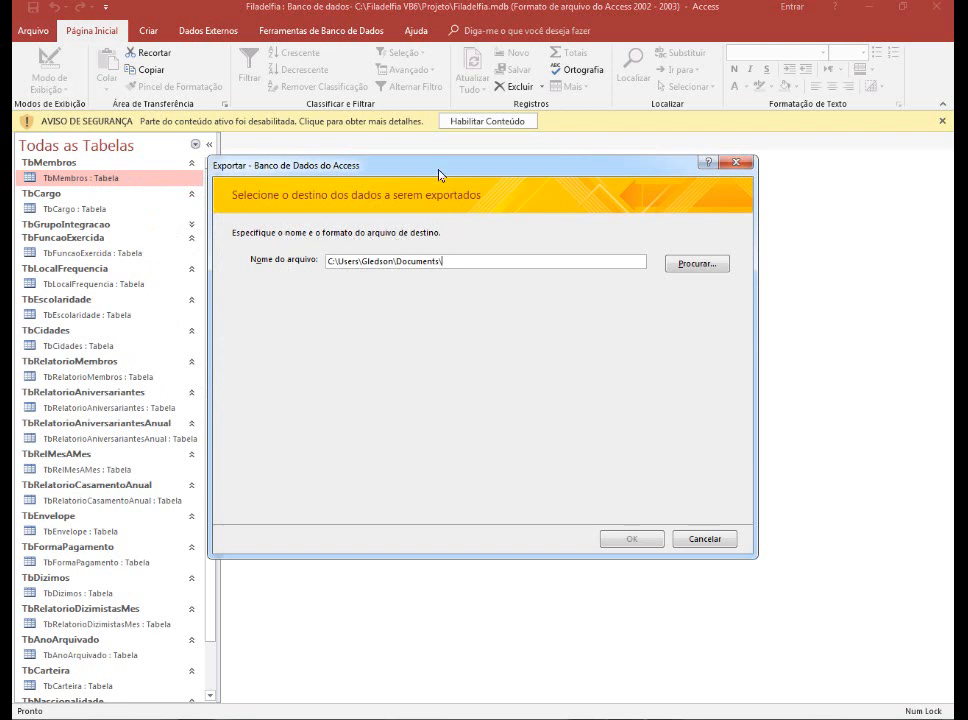
left_click_drag(443, 170, 478, 170)
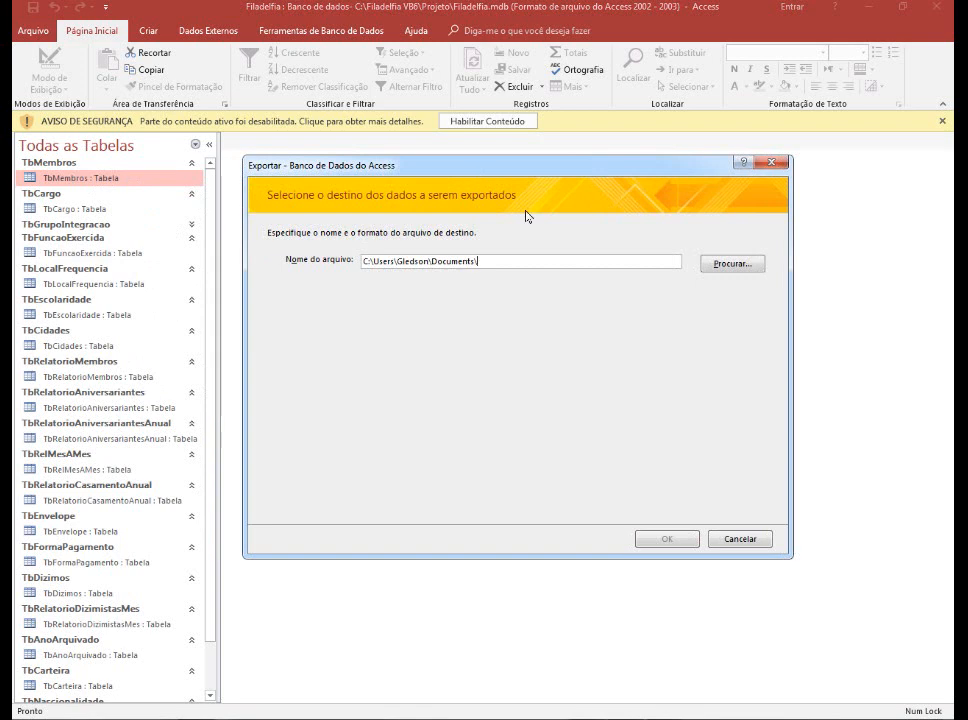
left_click(740, 264)
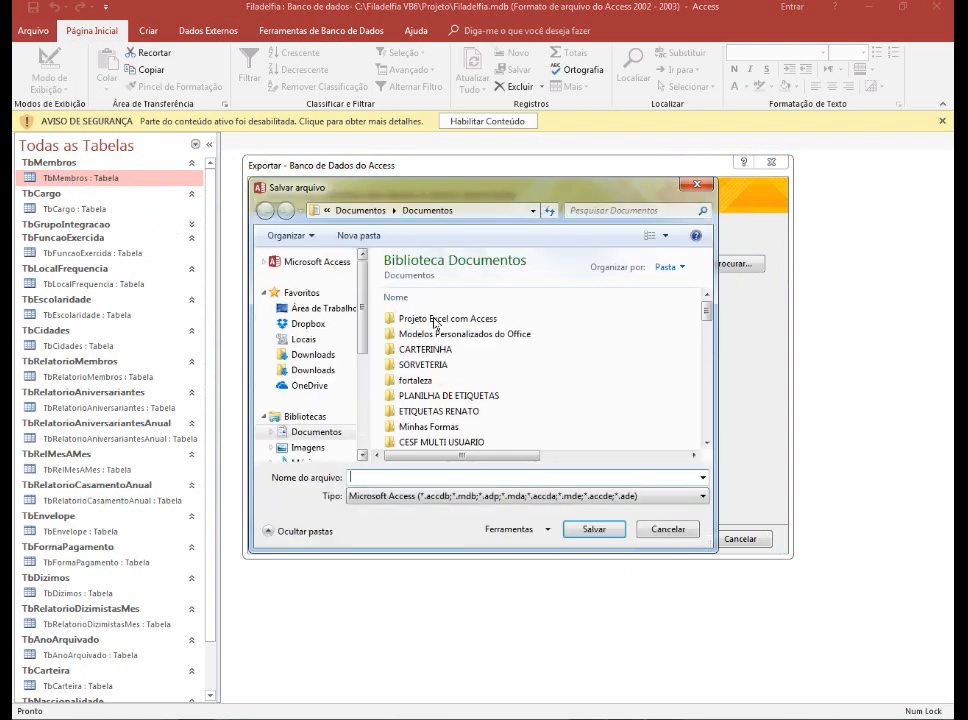
double_click(483, 321)
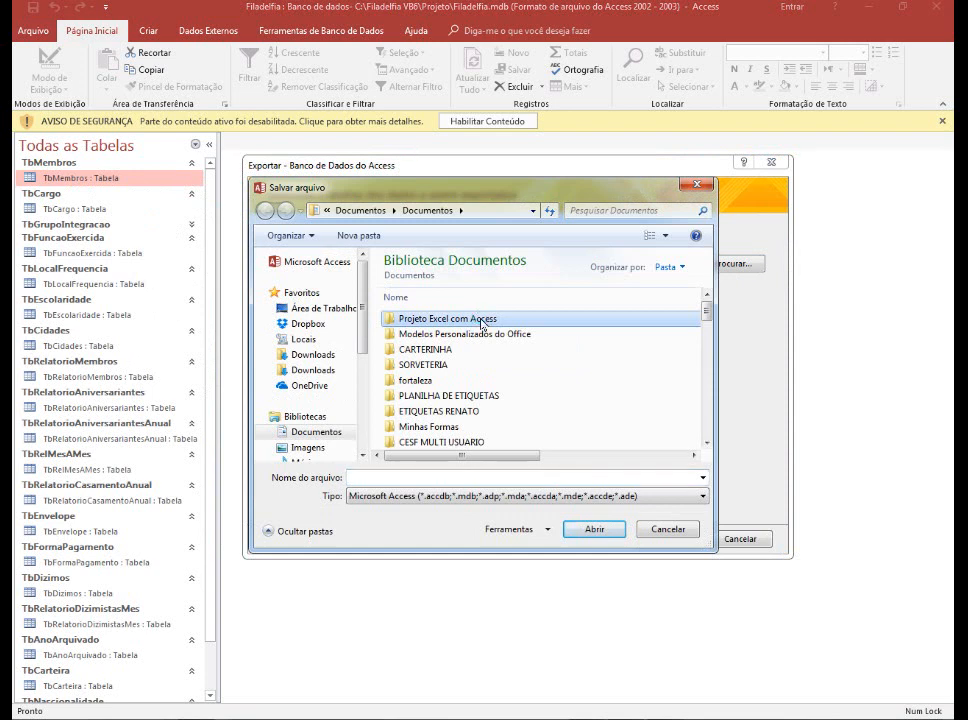
left_click(435, 321)
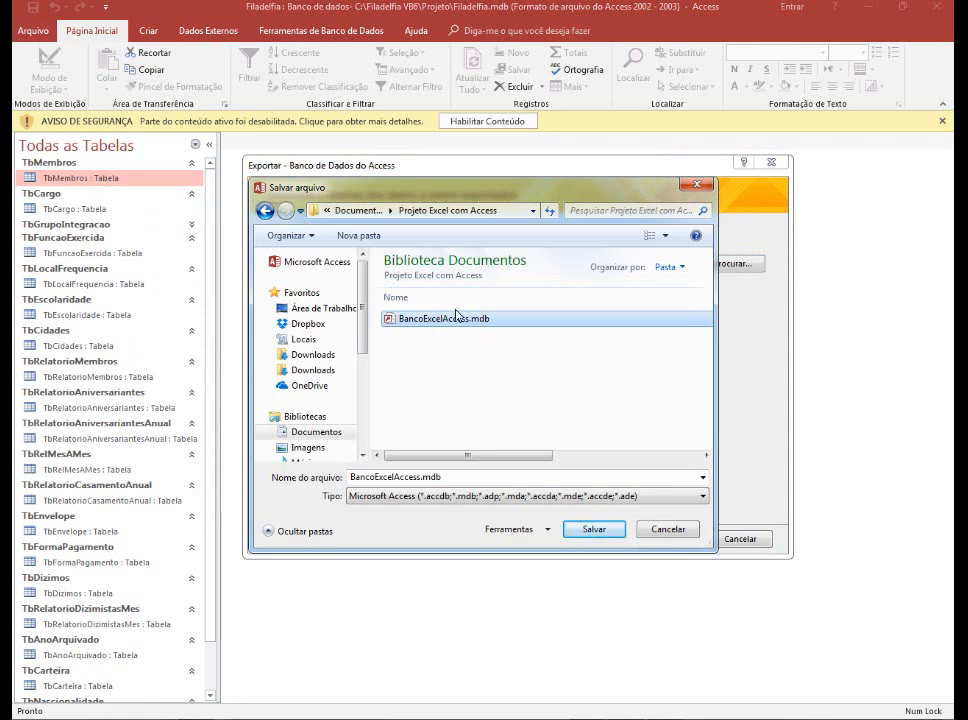
left_click(586, 529)
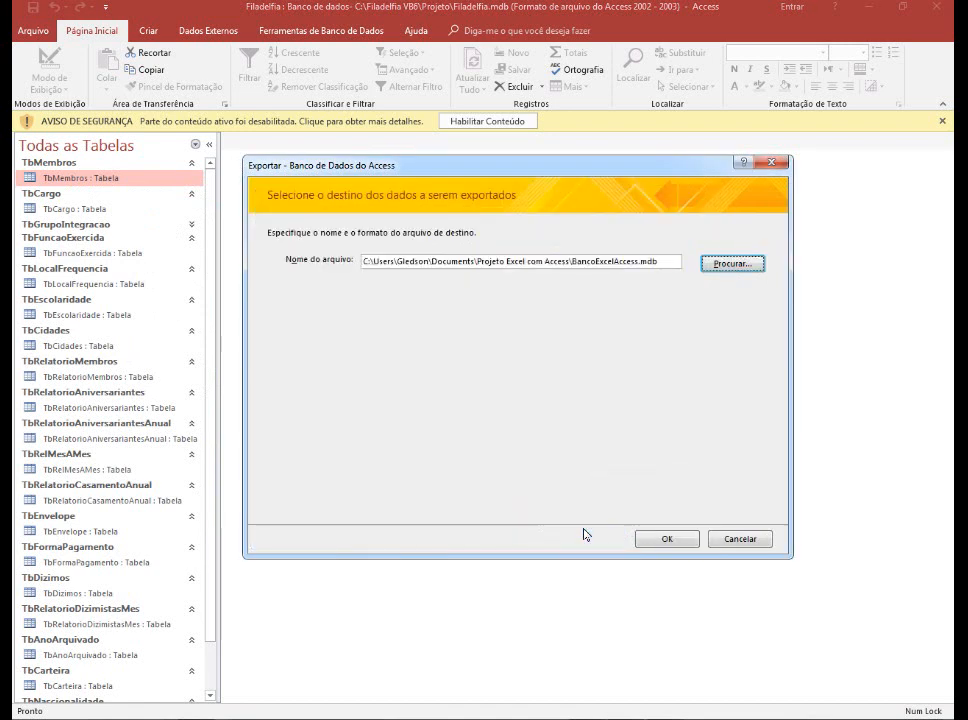
left_click(660, 537)
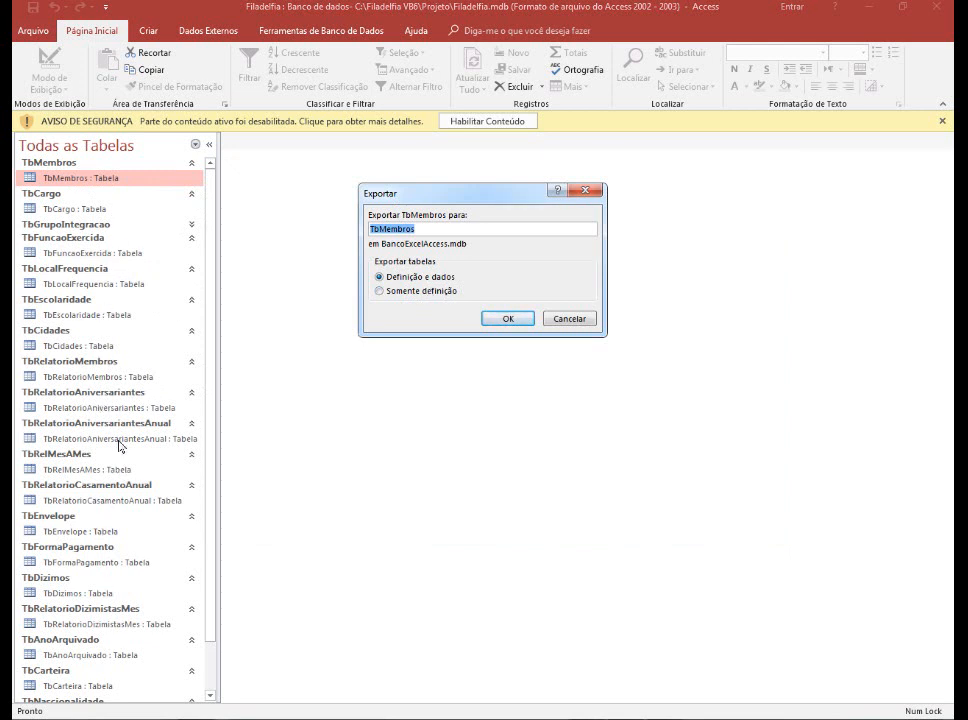
Export only the definition of TbMembros, enter the destination database password, and save the export steps as Exportação-BancoExcelAccess
left_click(380, 291)
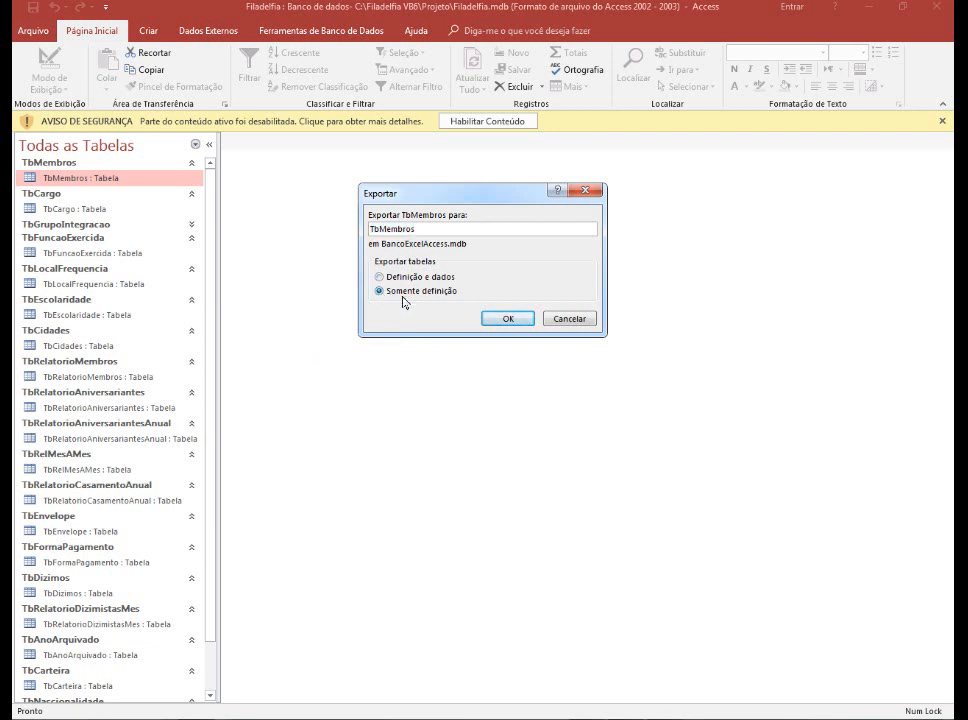
left_click(508, 319)
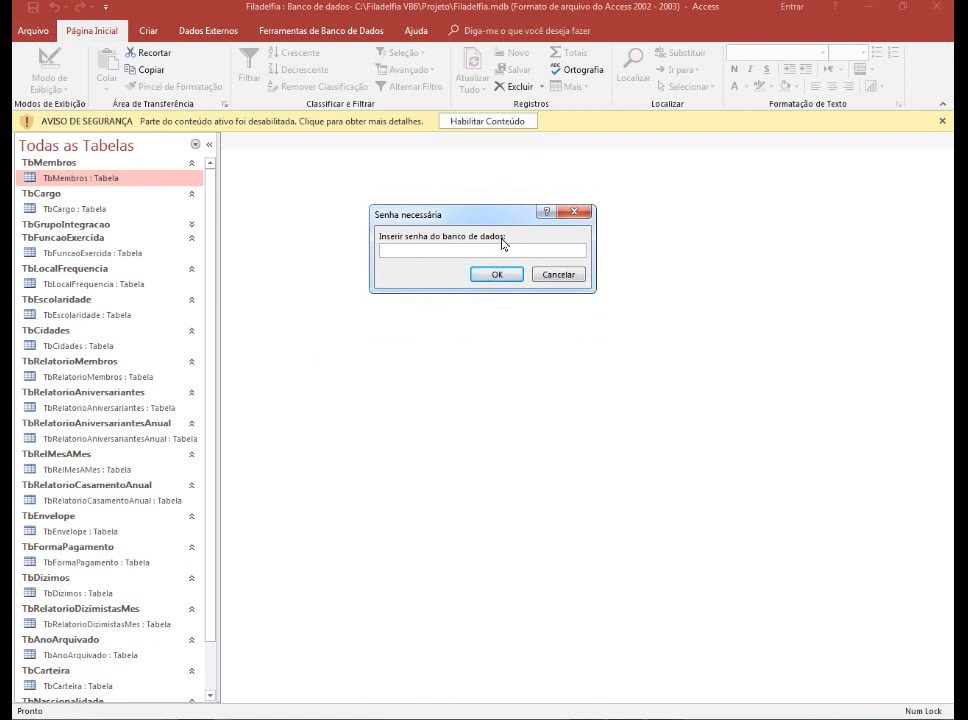
type("******")
left_click(506, 276)
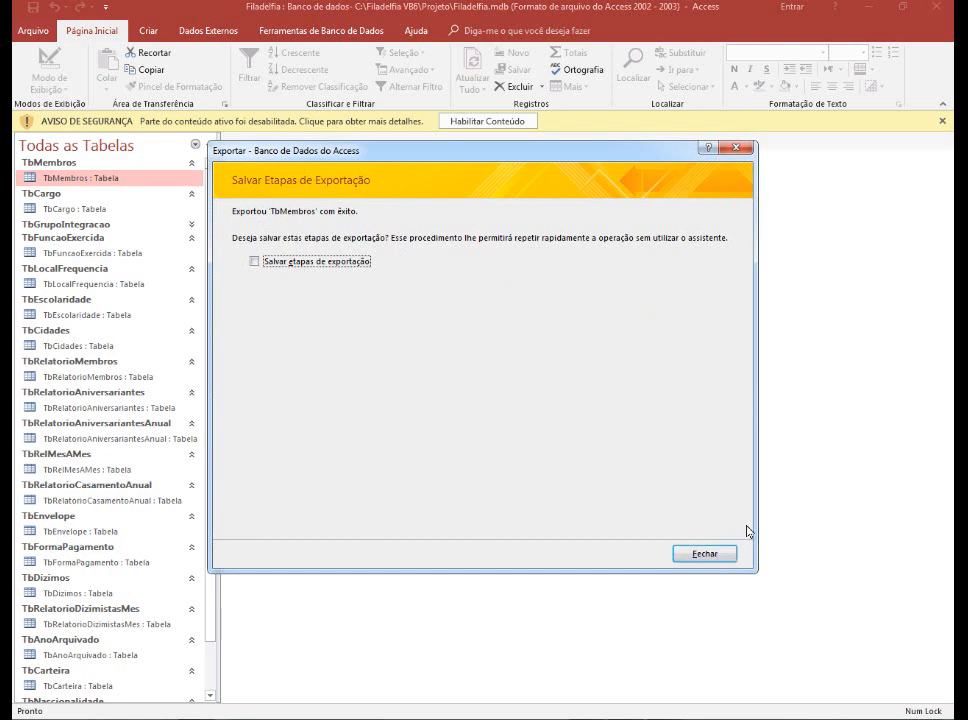
left_click(257, 263)
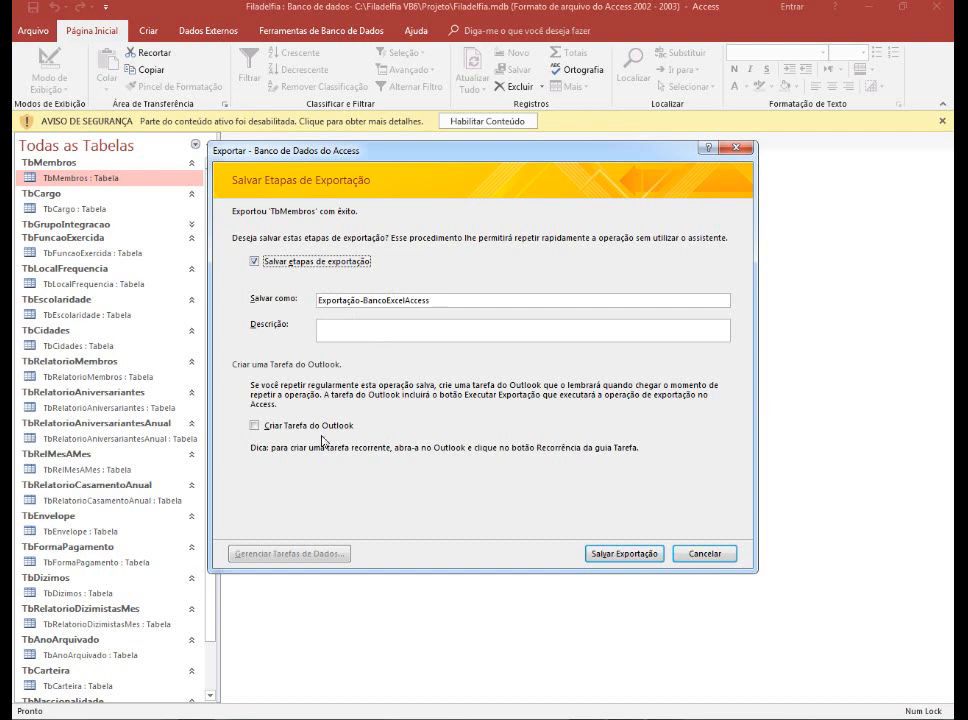
left_click(623, 556)
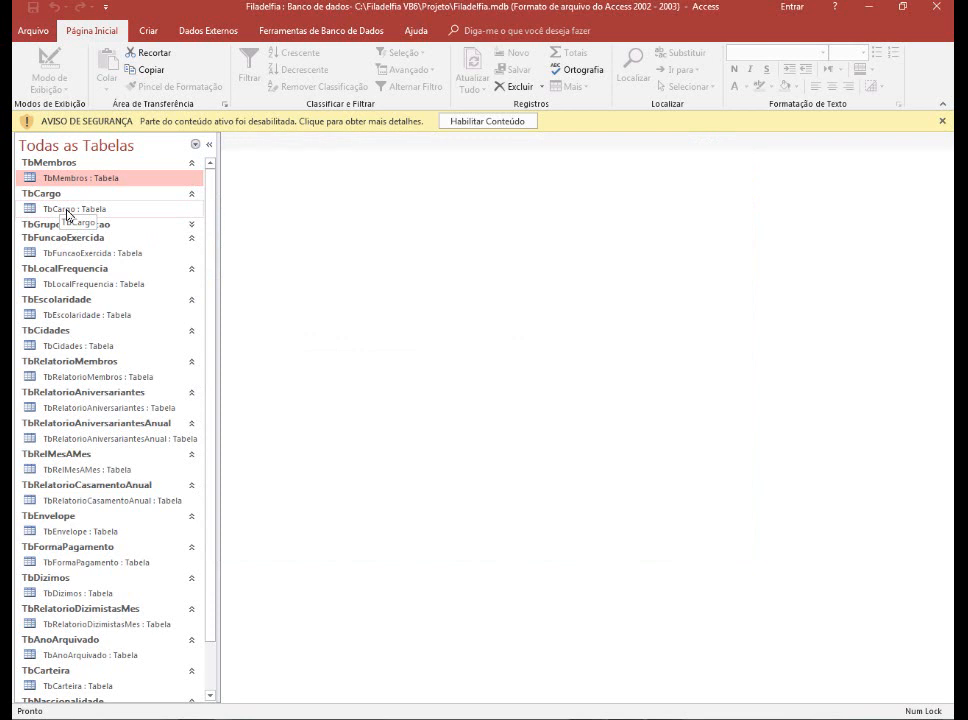
Open the TbCargo table to check its fields, and close it
left_click(68, 212)
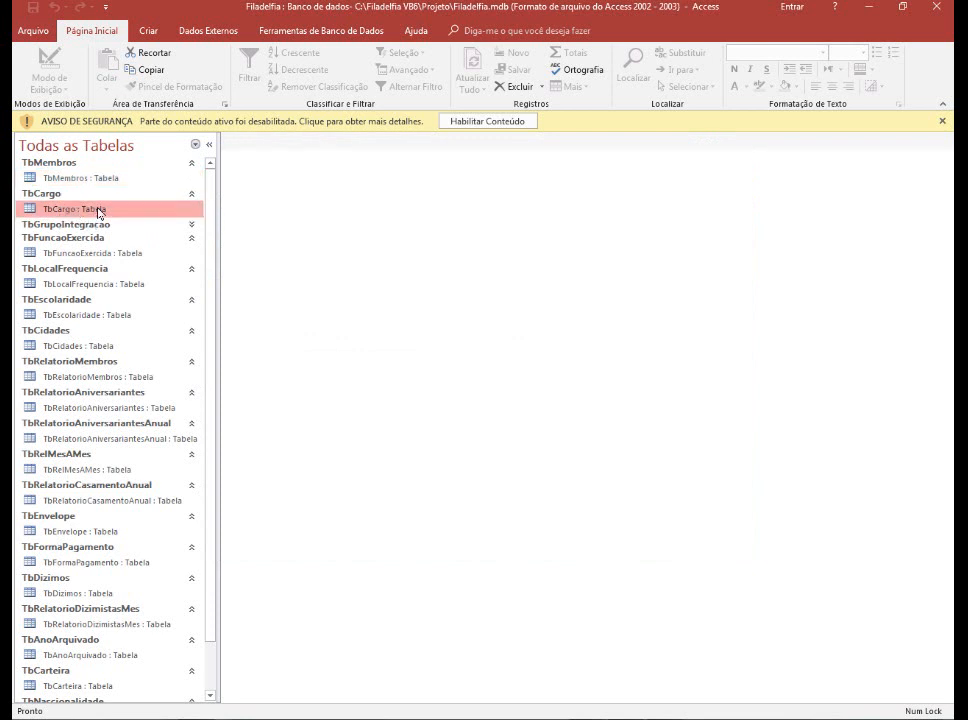
double_click(97, 211)
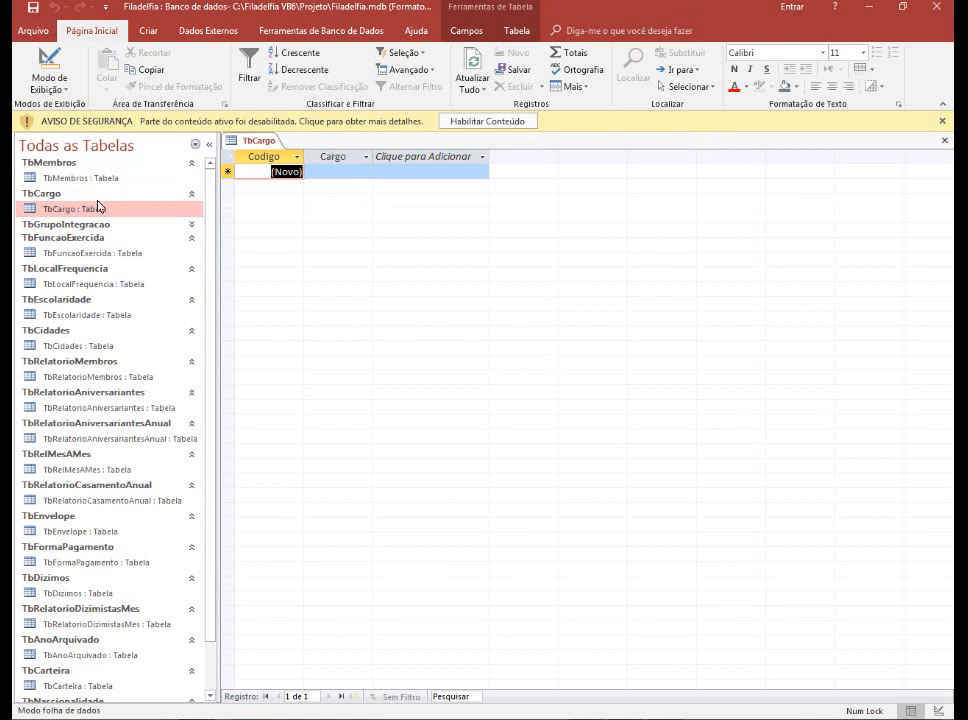
right_click(259, 142)
left_click(302, 172)
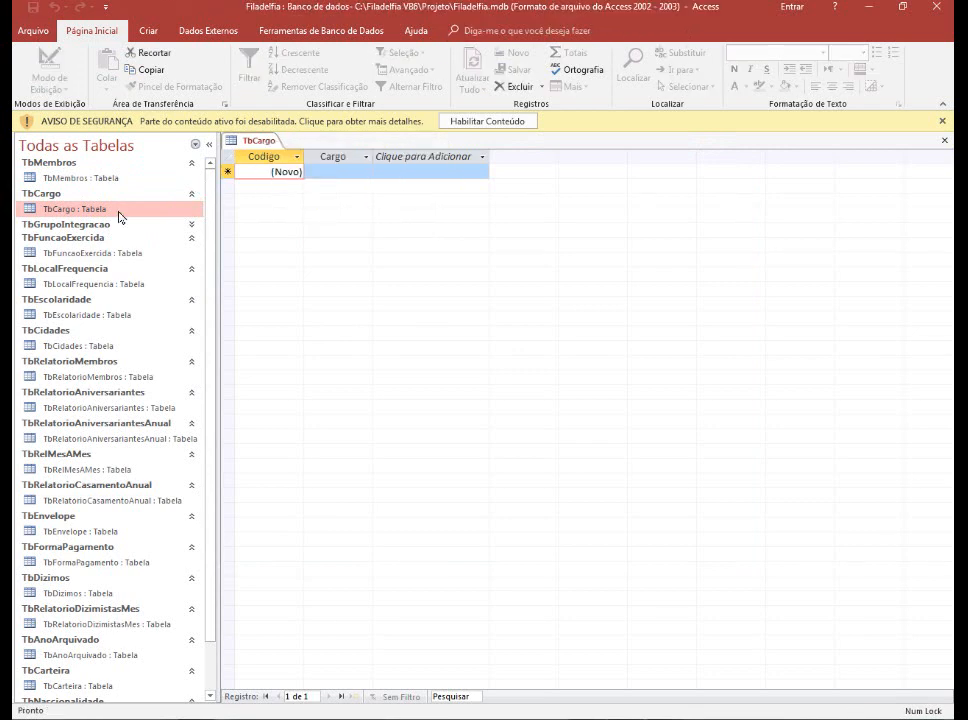
Export the TbCargo table to an Access database, choosing BancoExcelAccess.mdb as the destination file
right_click(107, 212)
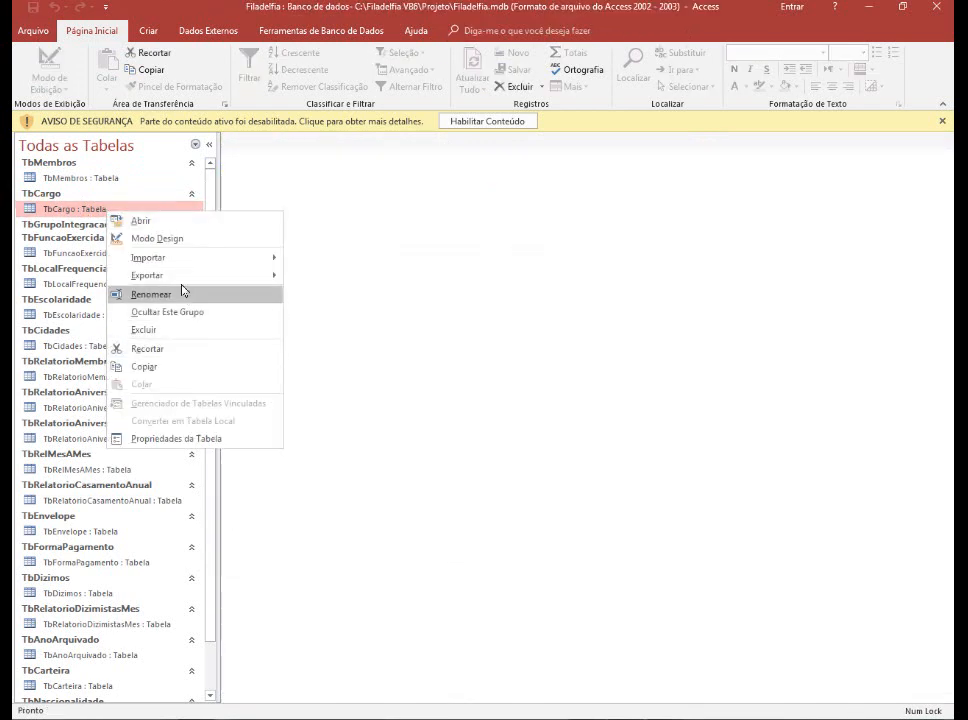
mouse_move(181, 277)
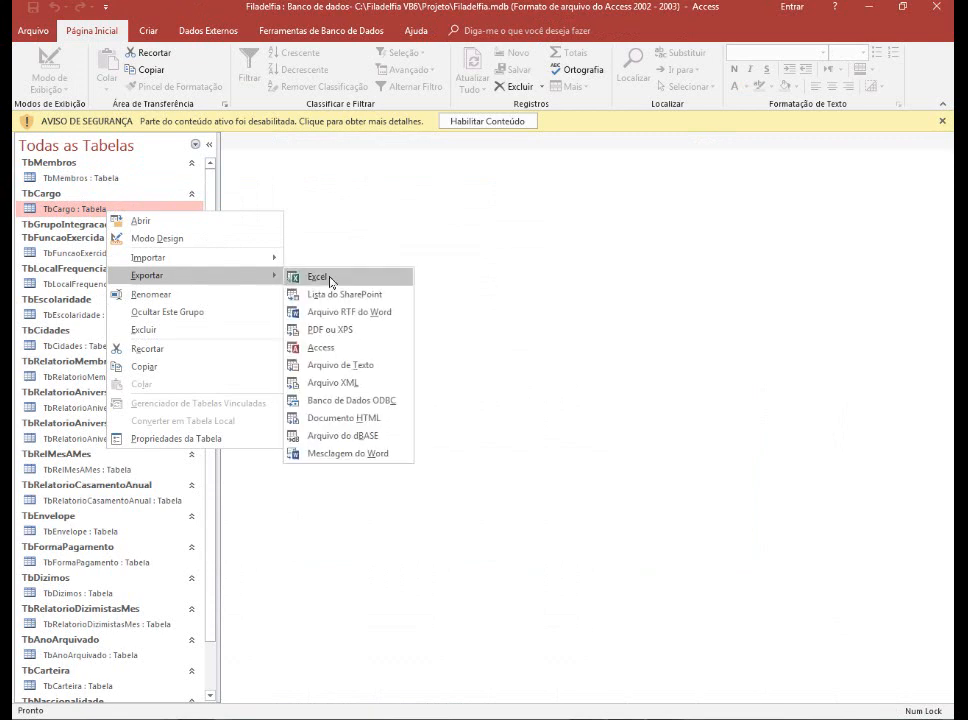
left_click(343, 347)
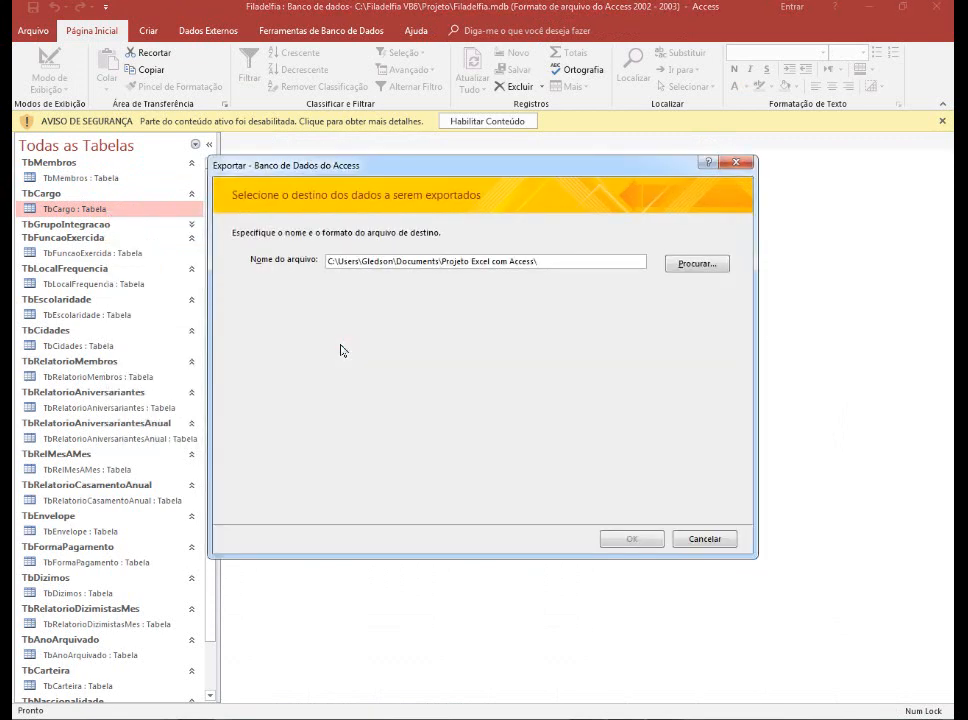
left_click(687, 264)
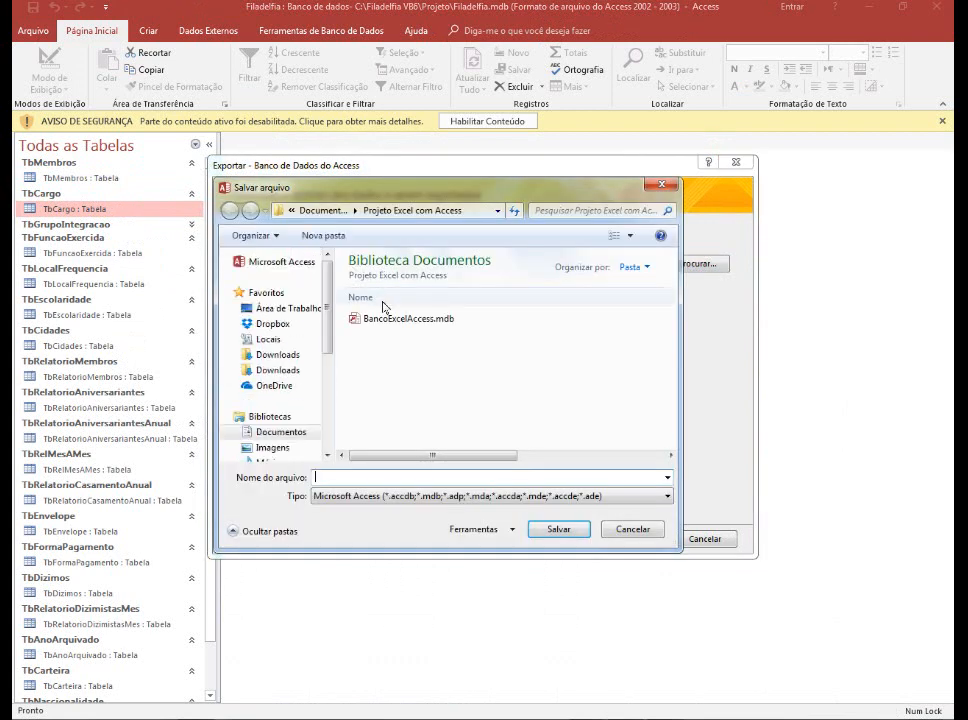
left_click(430, 318)
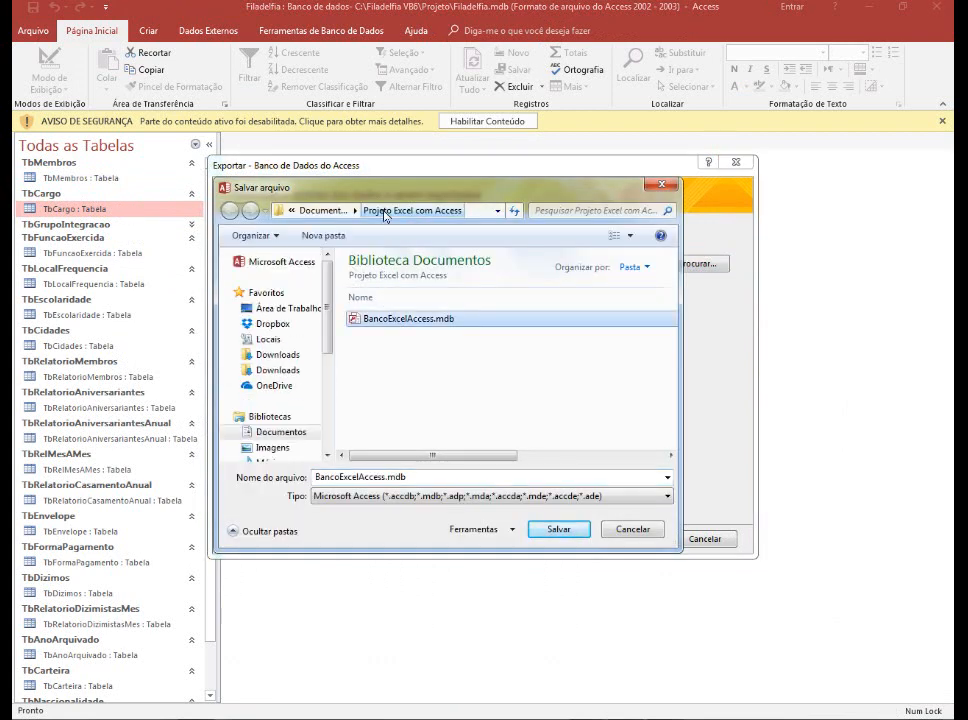
left_click(575, 530)
left_click(635, 542)
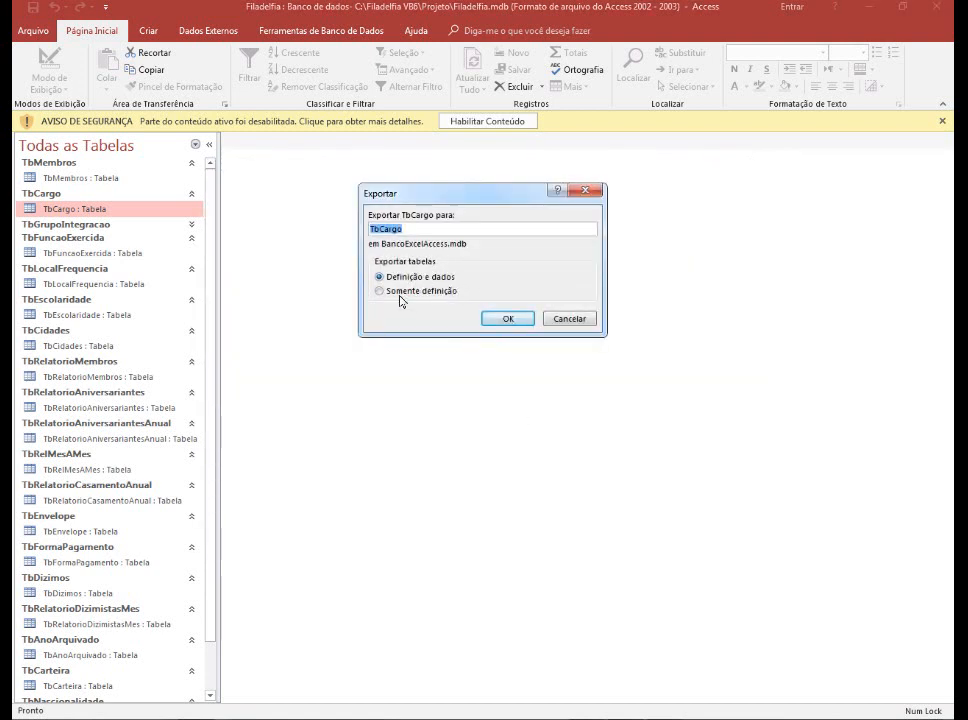
Export only the definition of TbCargo, enter the destination database password, and finish without saving the export steps
left_click(386, 291)
left_click(522, 323)
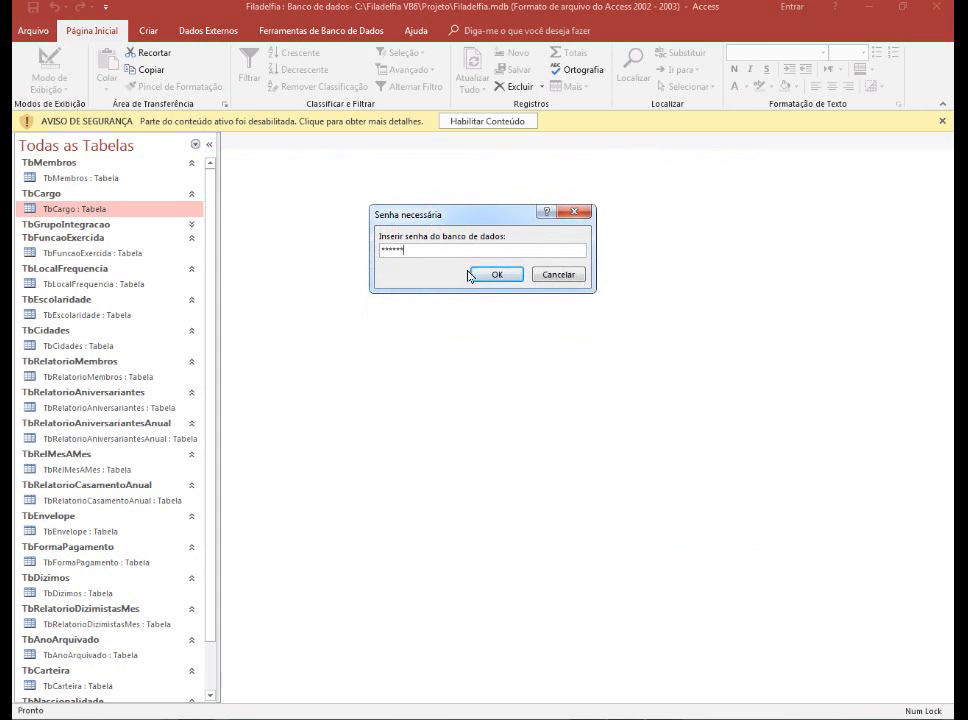
left_click(510, 282)
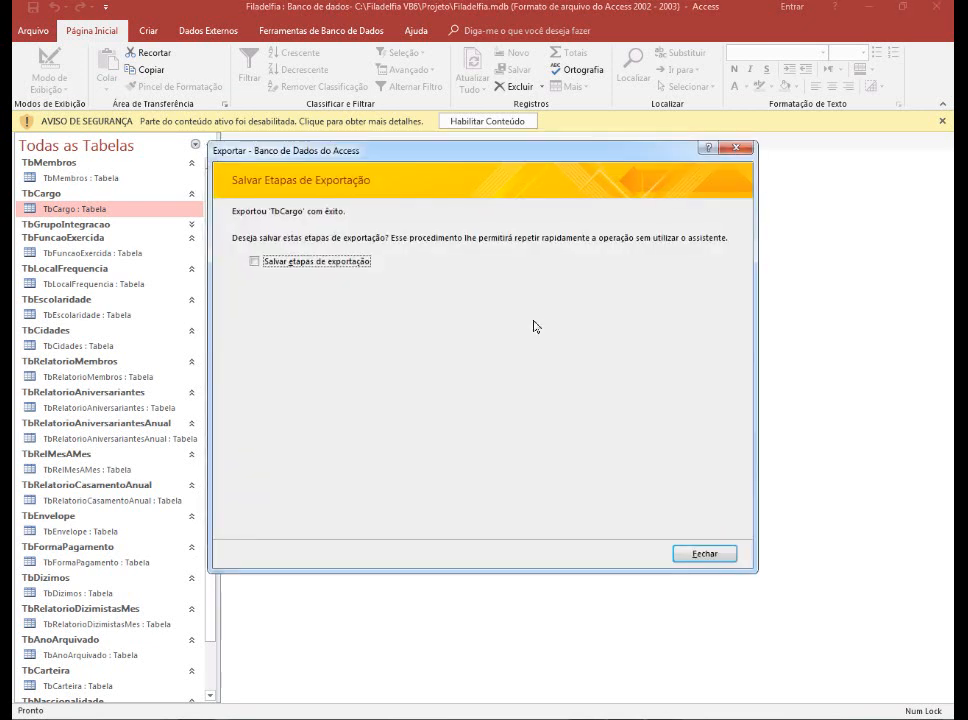
left_click(710, 554)
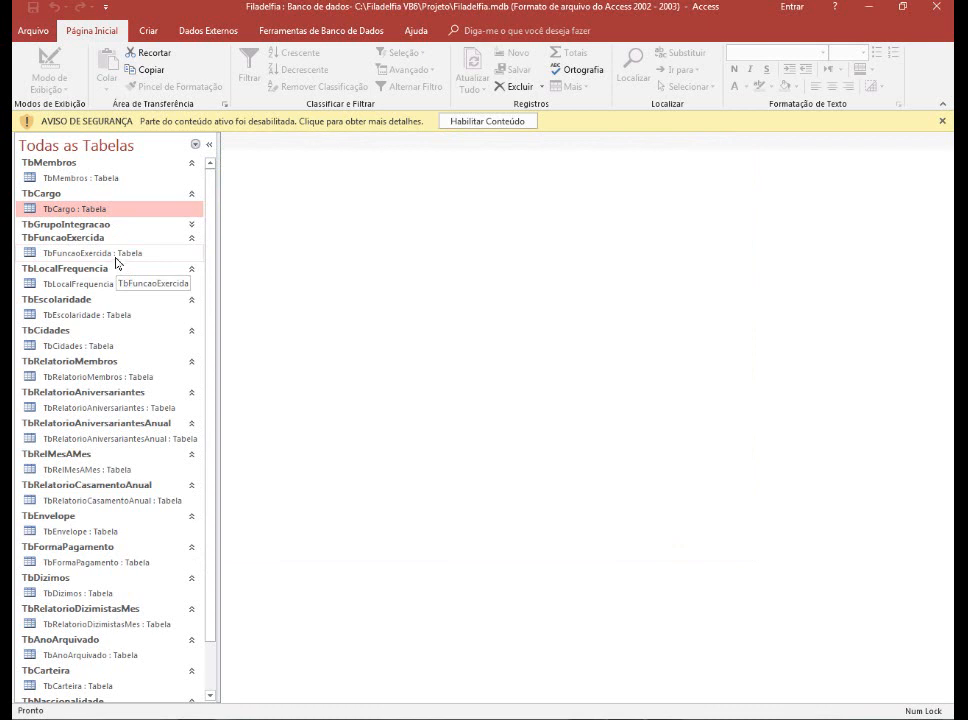
Export the TbRelatorioAniversariantes table to an Access database, choosing BancoExcelAccess.mdb as the destination file
right_click(100, 410)
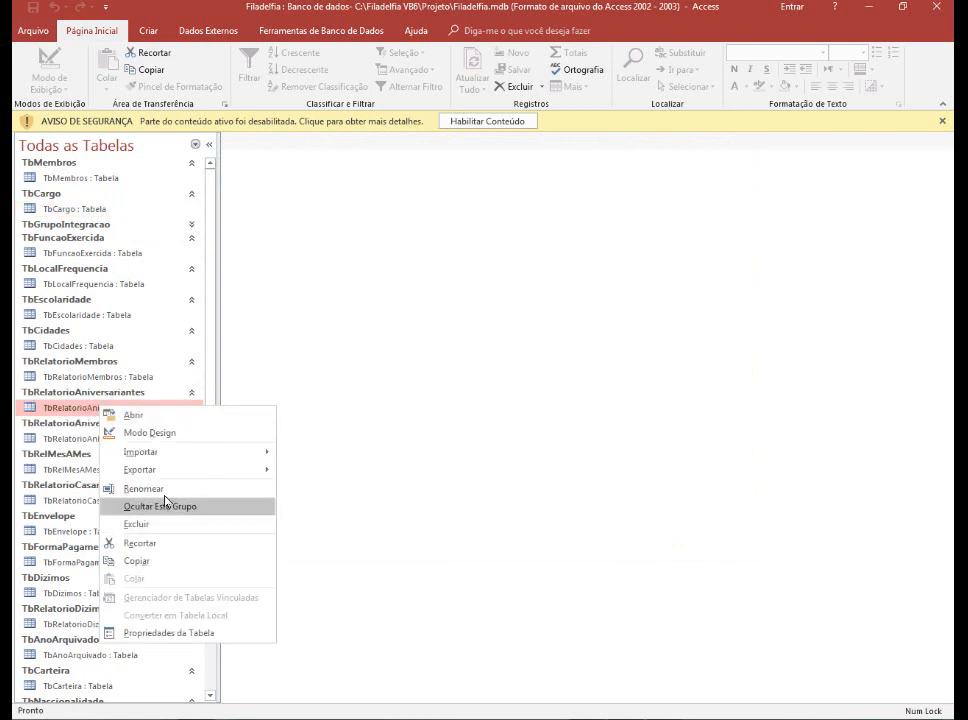
mouse_move(199, 477)
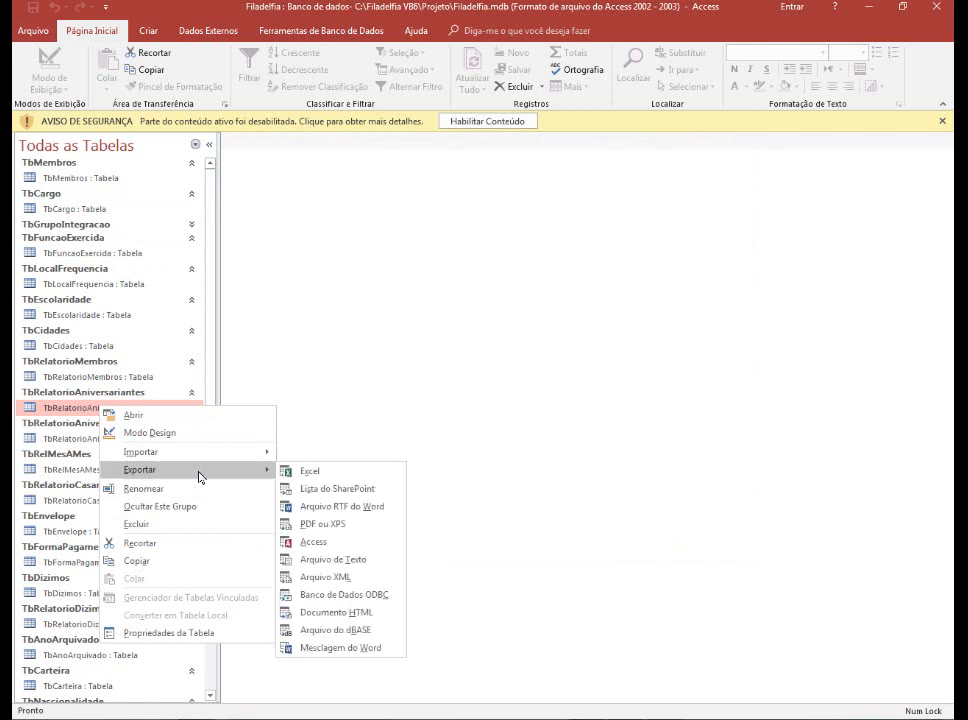
left_click(333, 545)
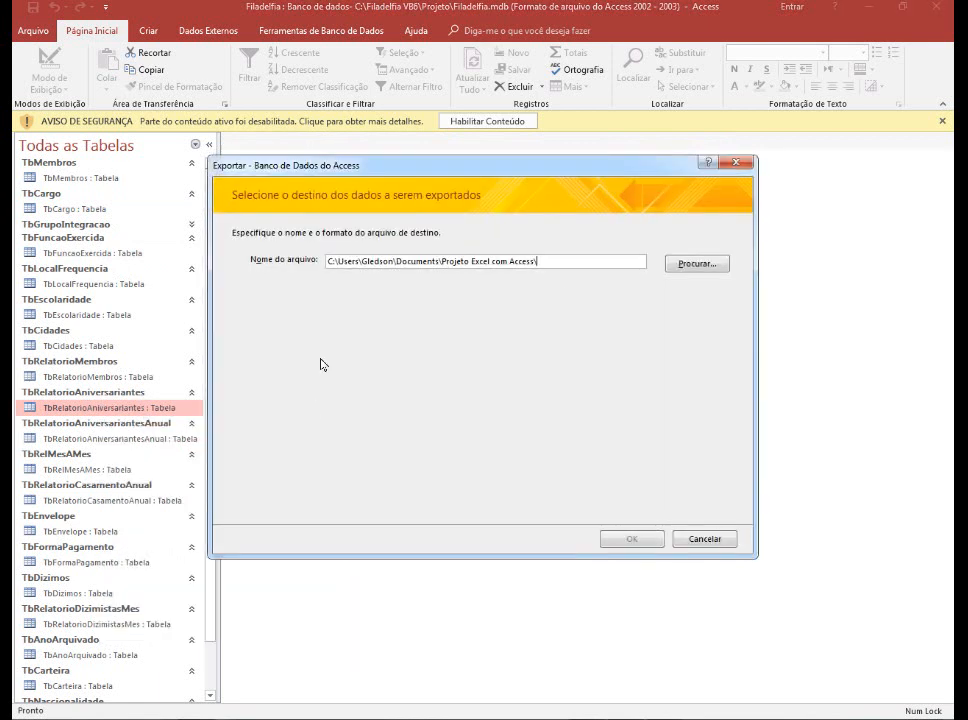
left_click(695, 265)
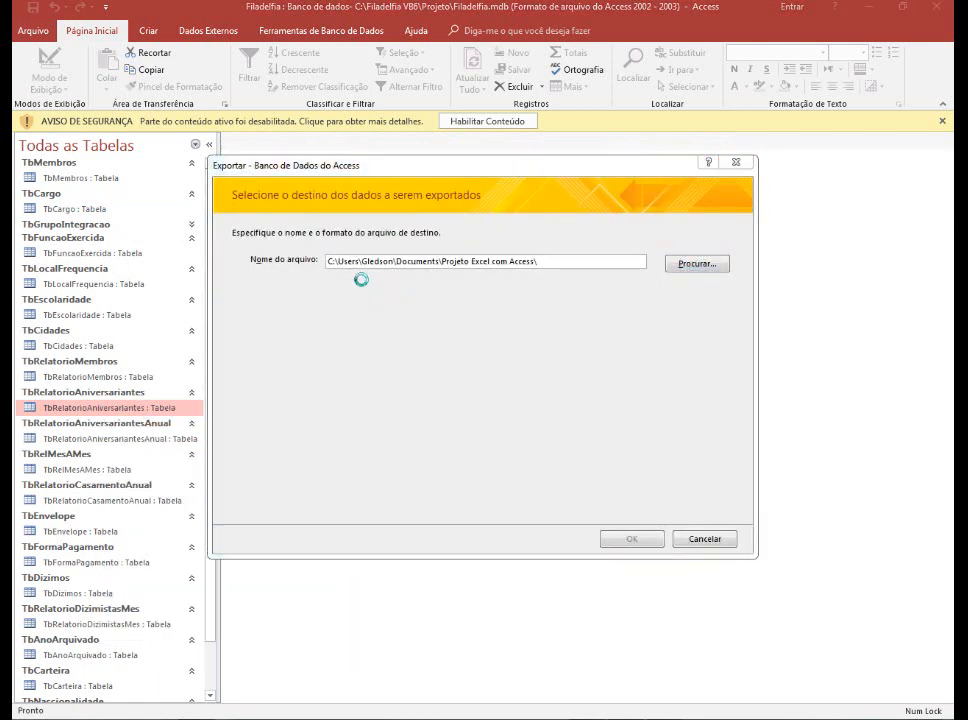
left_click(447, 318)
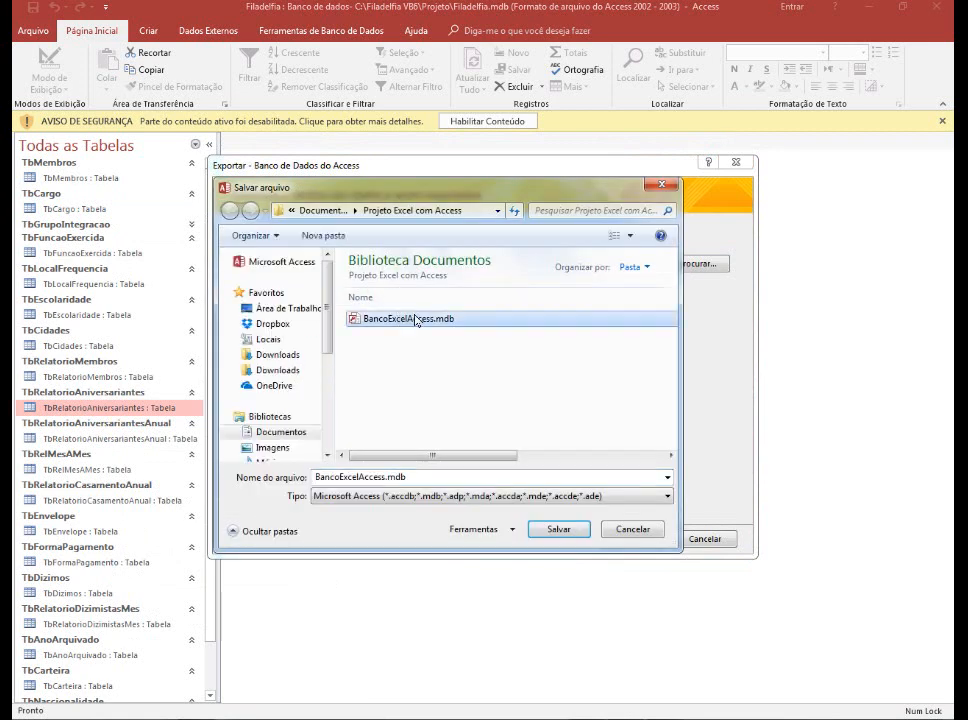
left_click(560, 530)
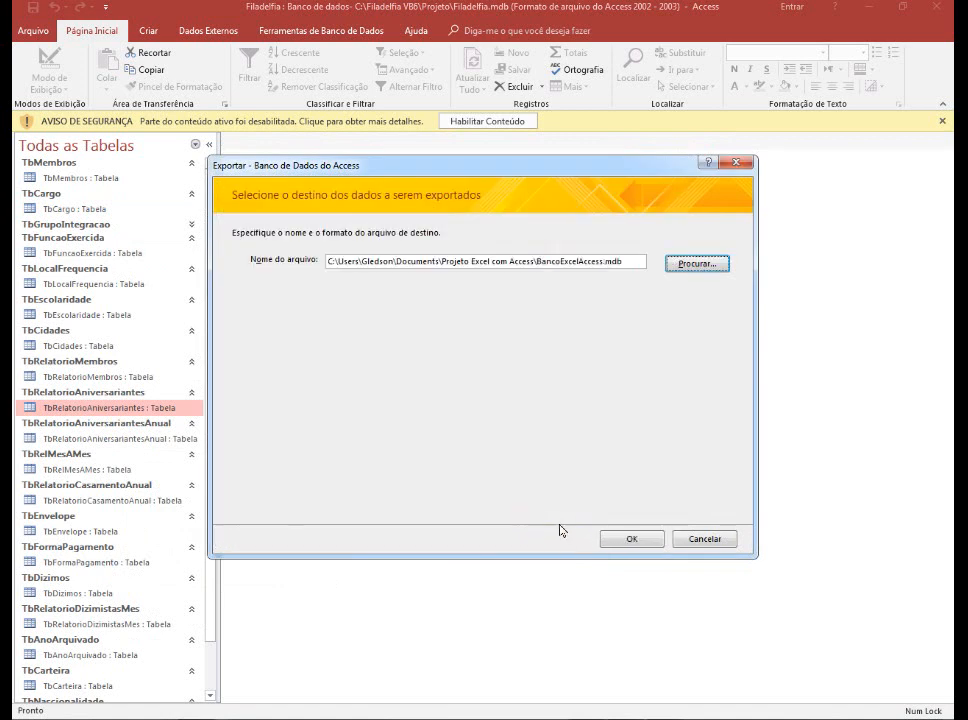
left_click(629, 540)
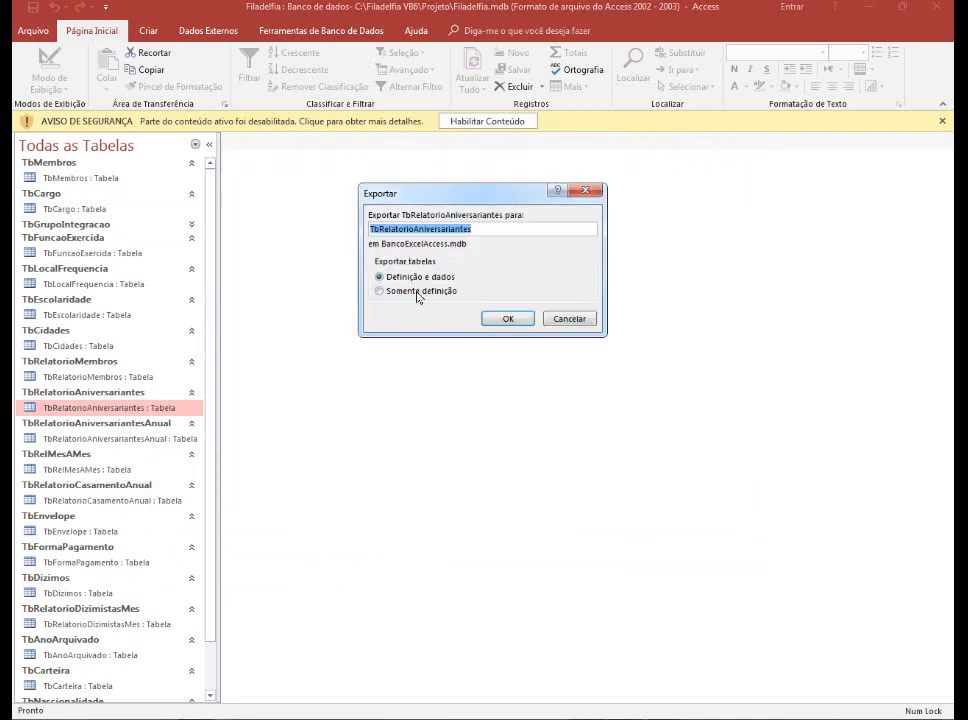
Export only the definition of TbRelatorioAniversariantes, enter the destination database password, and finish without saving the export steps
left_click(446, 291)
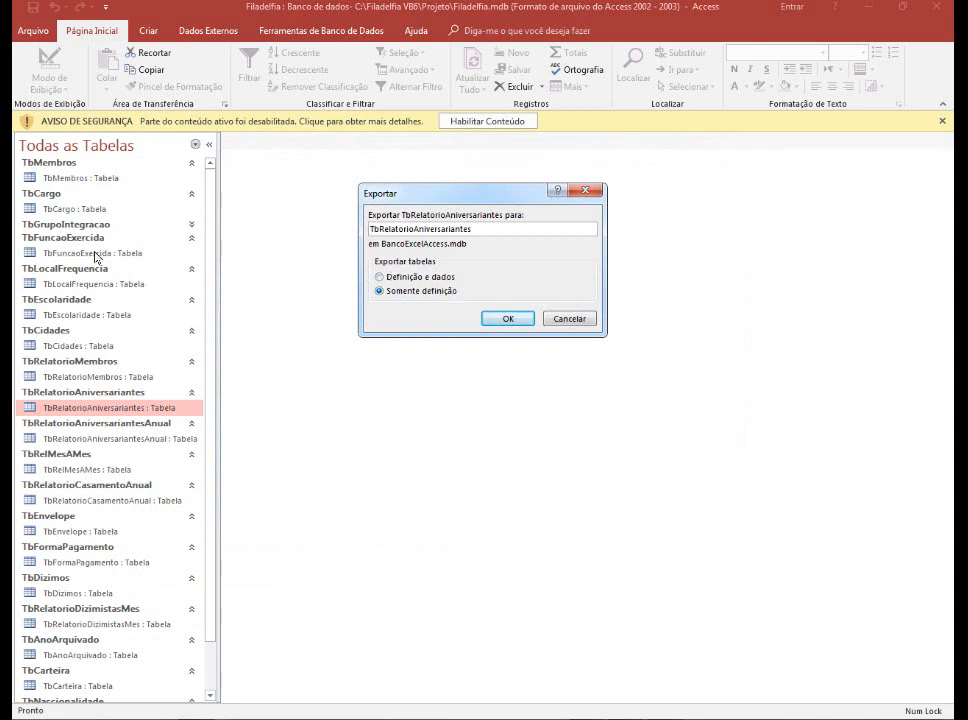
left_click(508, 320)
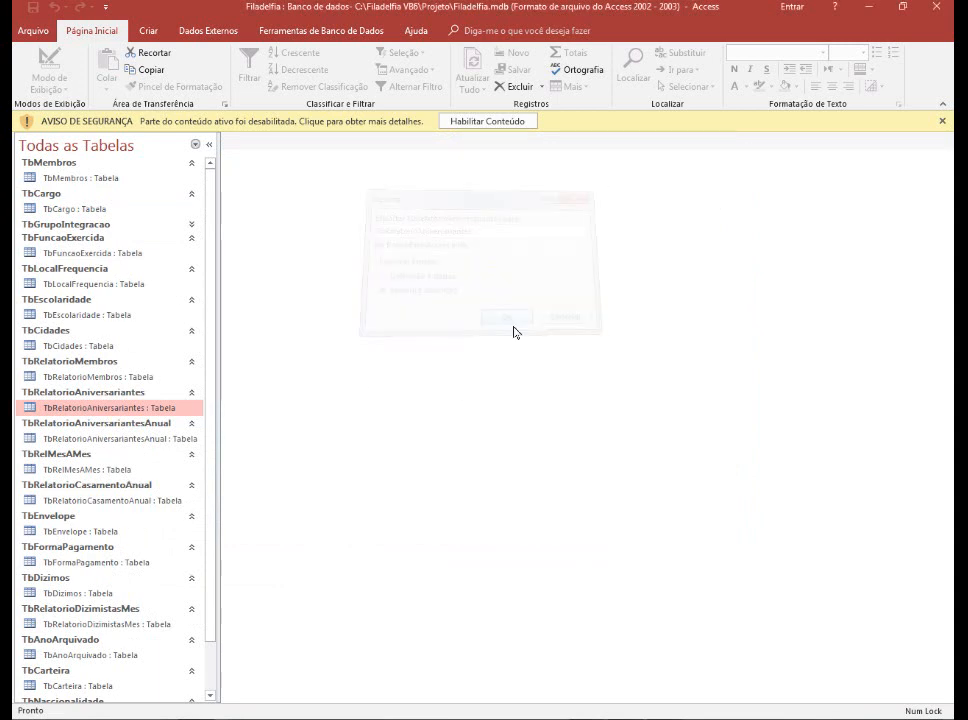
type("**")
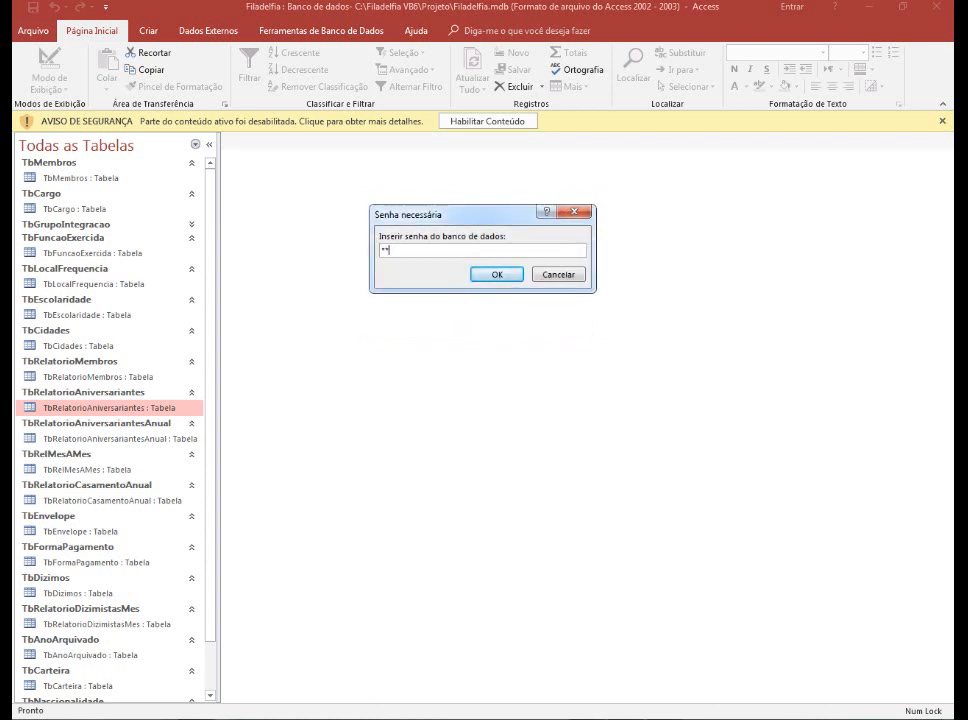
left_click(490, 276)
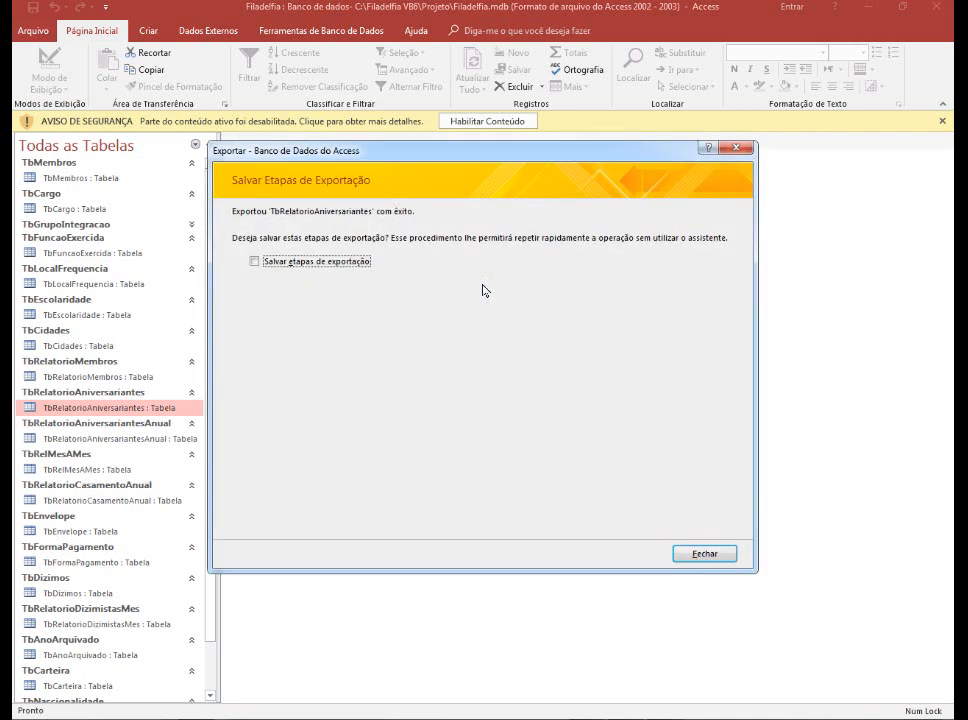
left_click(720, 553)
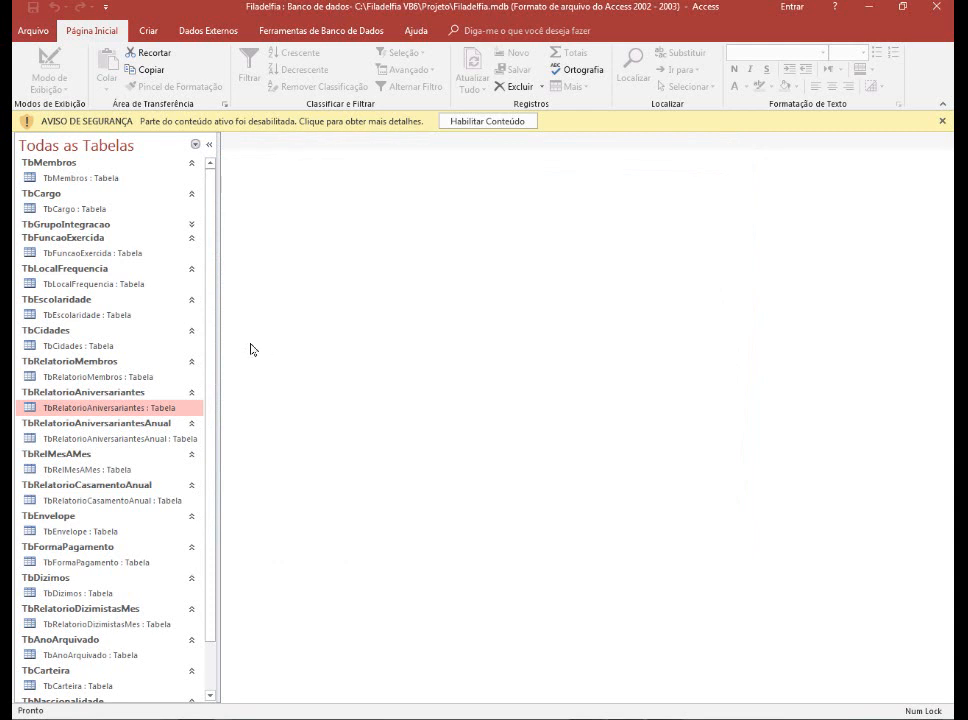
Open the TbDizimos table, examine its fields and data types in Design view, and close it
left_click(65, 597)
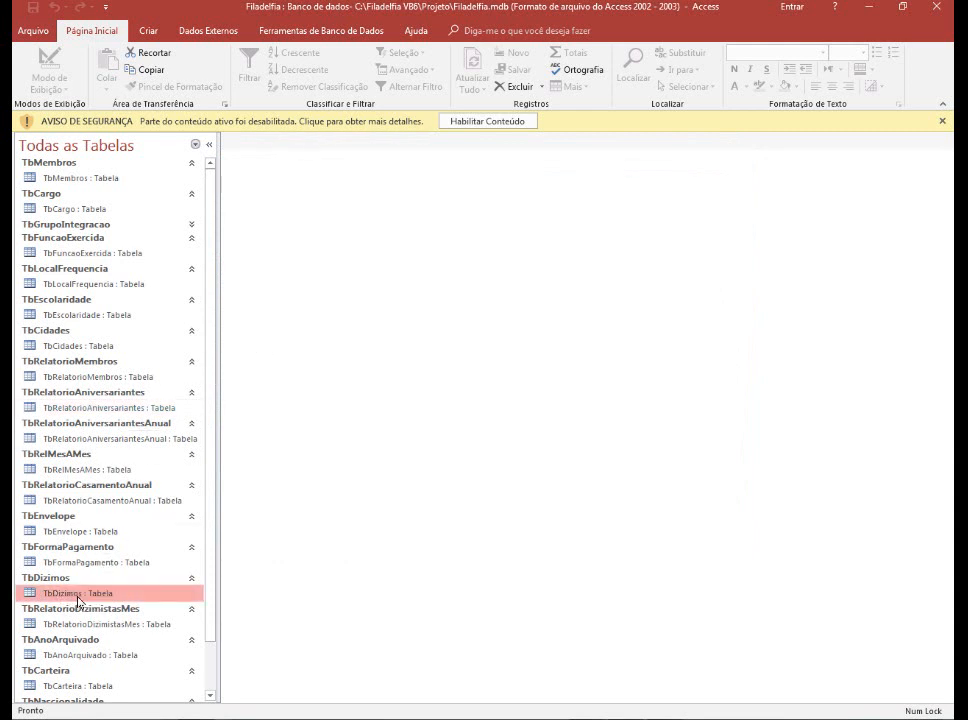
double_click(81, 597)
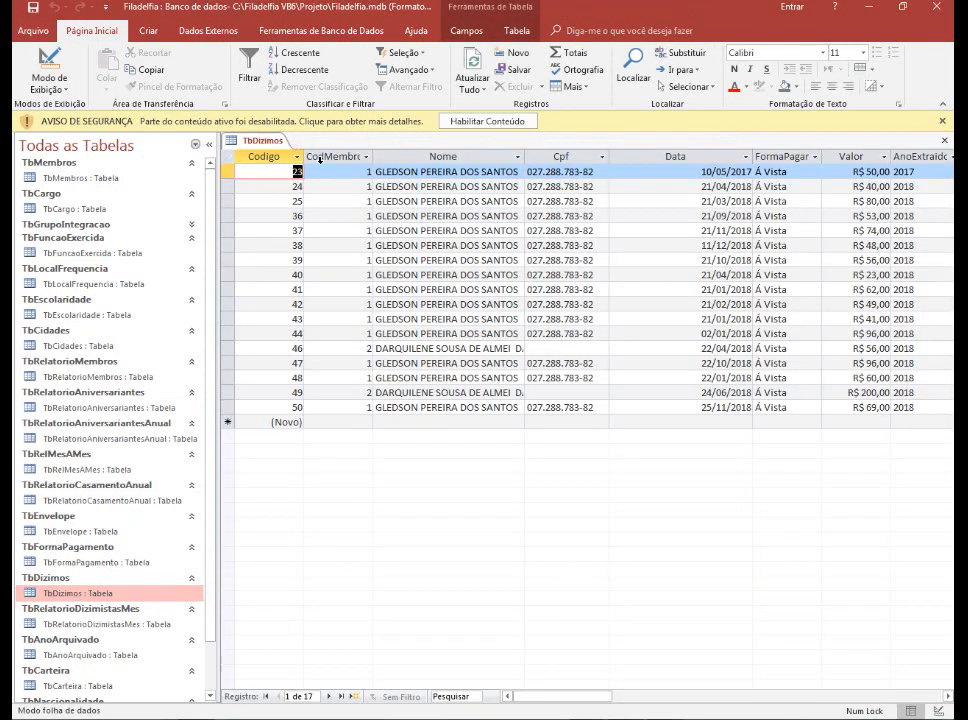
right_click(259, 141)
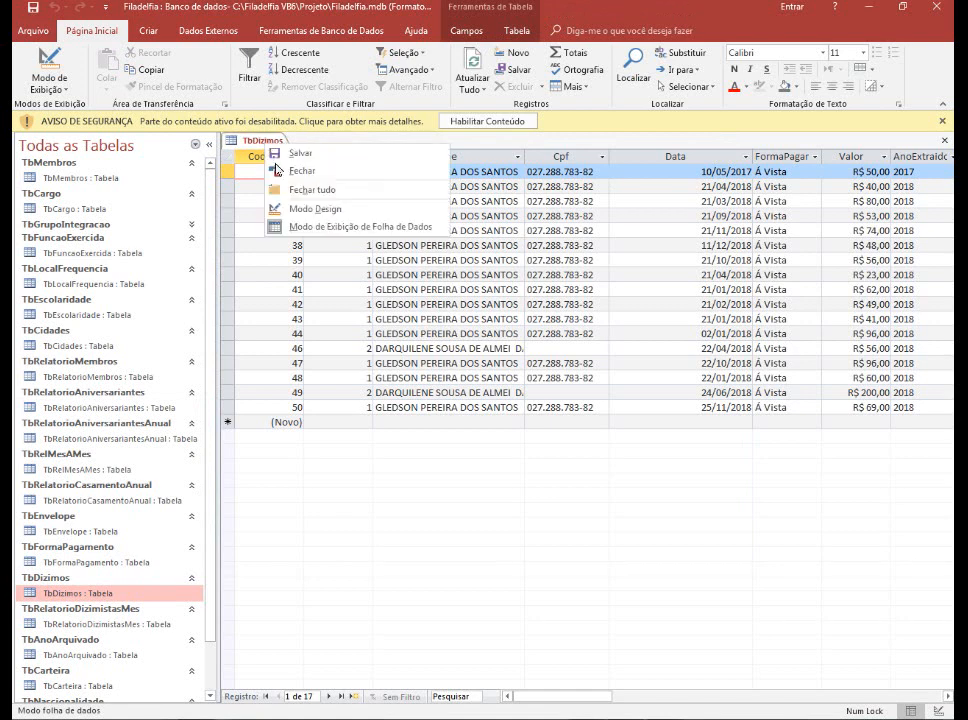
left_click(298, 205)
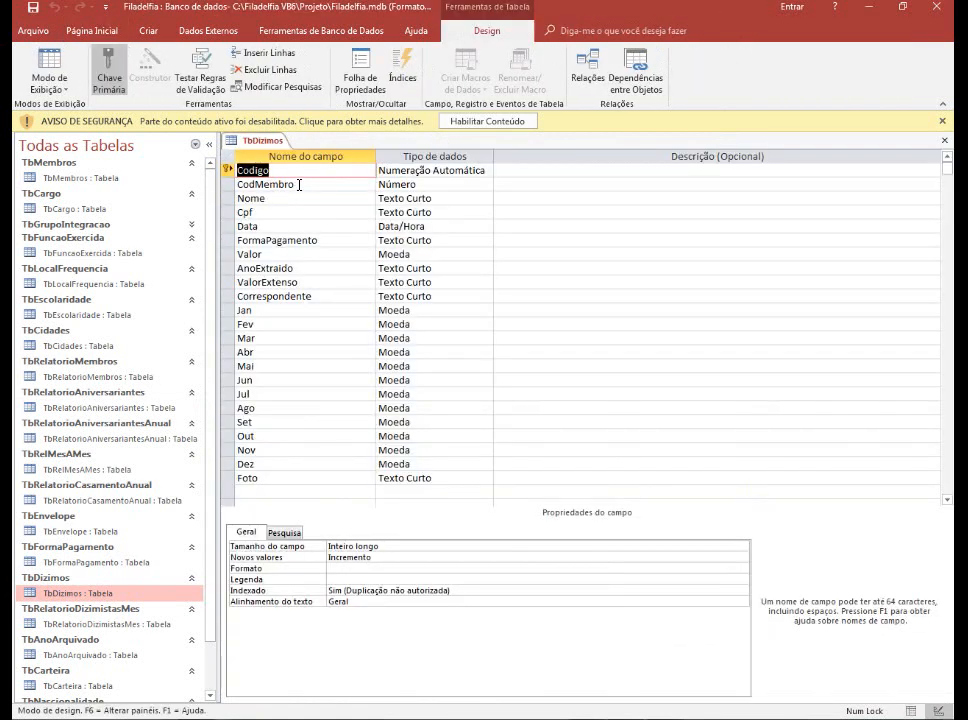
left_click(299, 185)
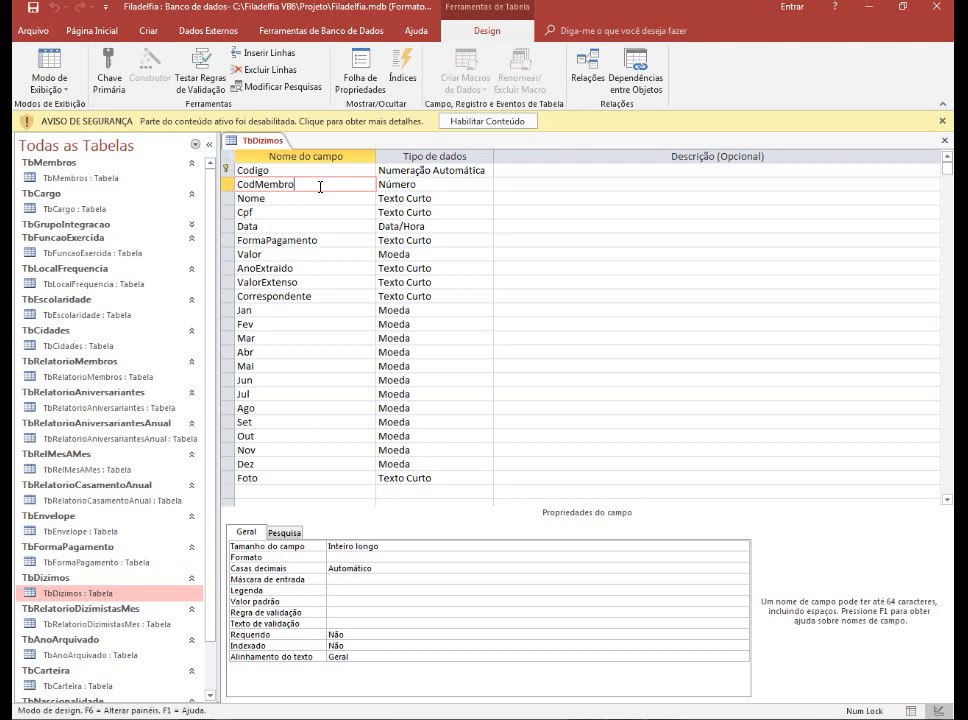
right_click(267, 145)
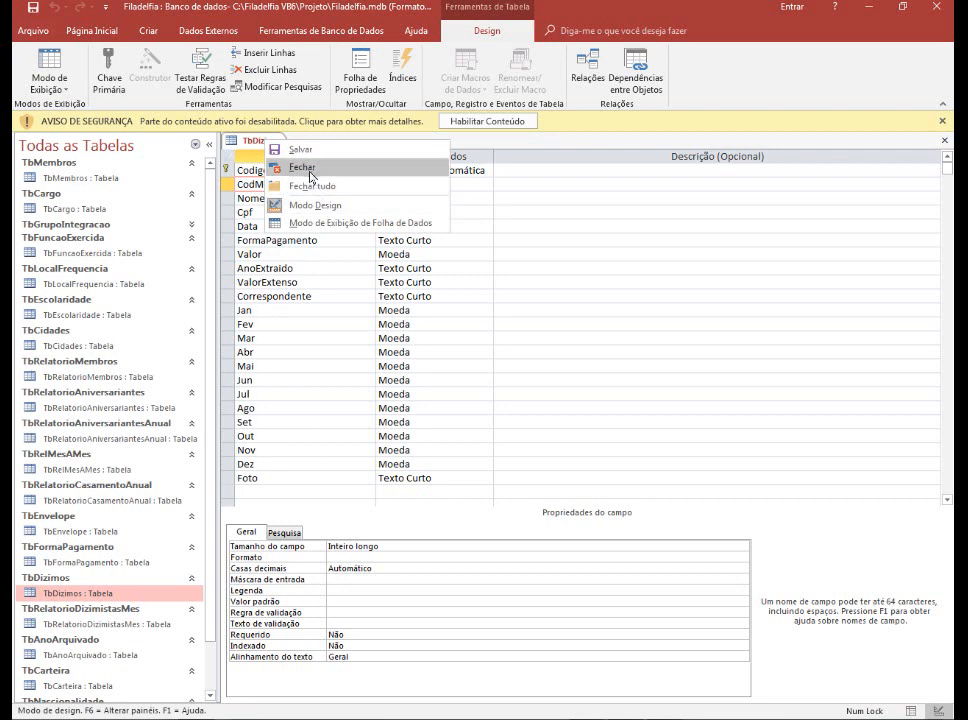
left_click(296, 167)
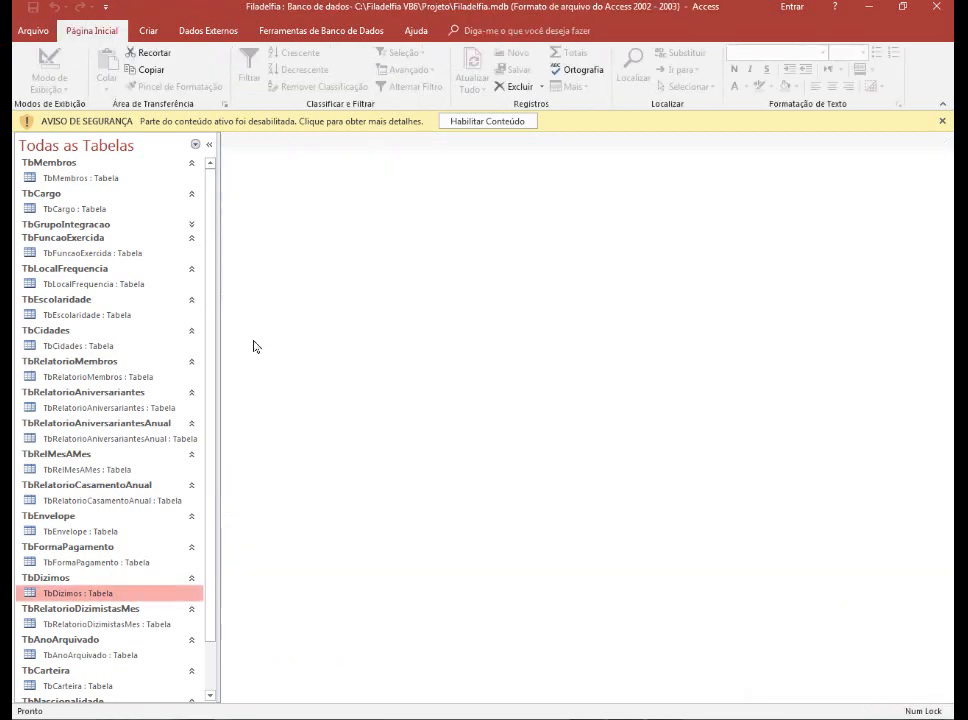
Export the TbDizimos table to an Access database, choosing BancoExcelAccess.mdb as the destination file
right_click(125, 593)
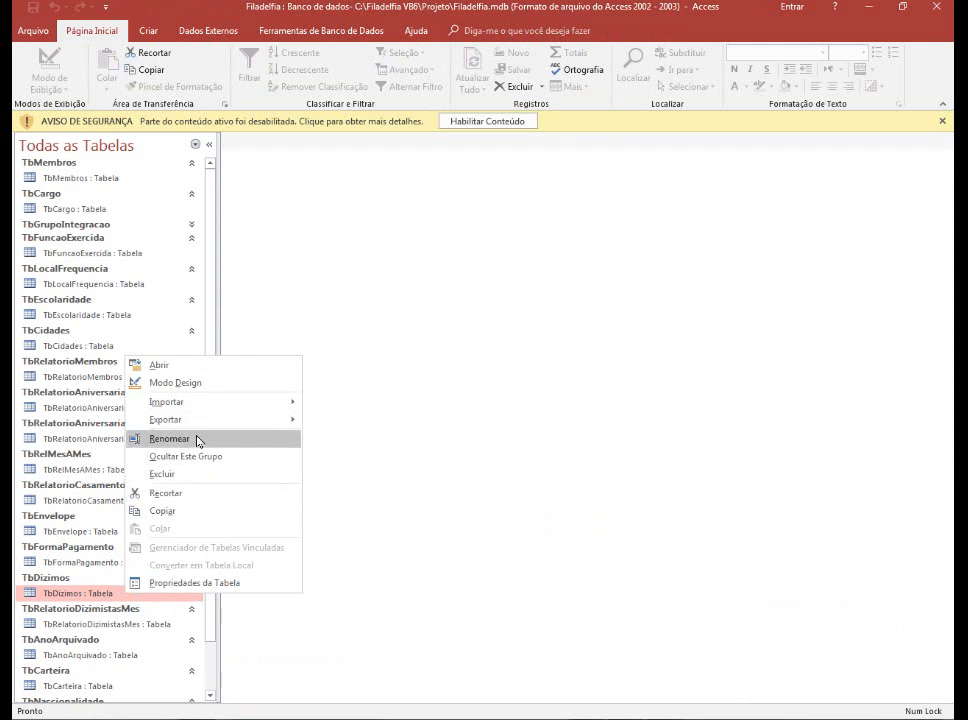
mouse_move(270, 419)
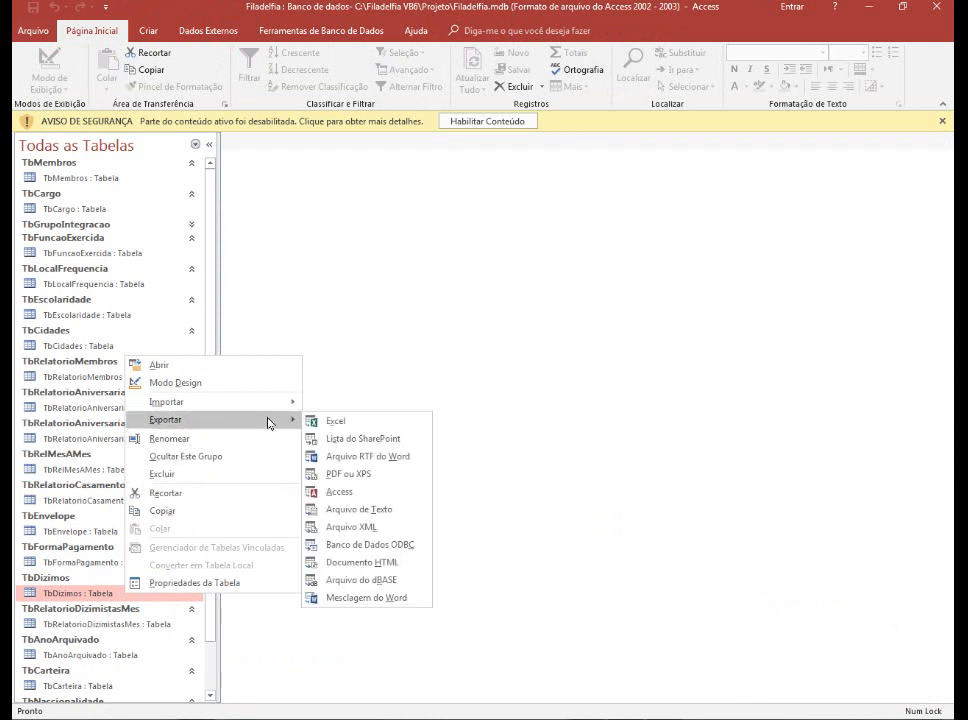
left_click(363, 498)
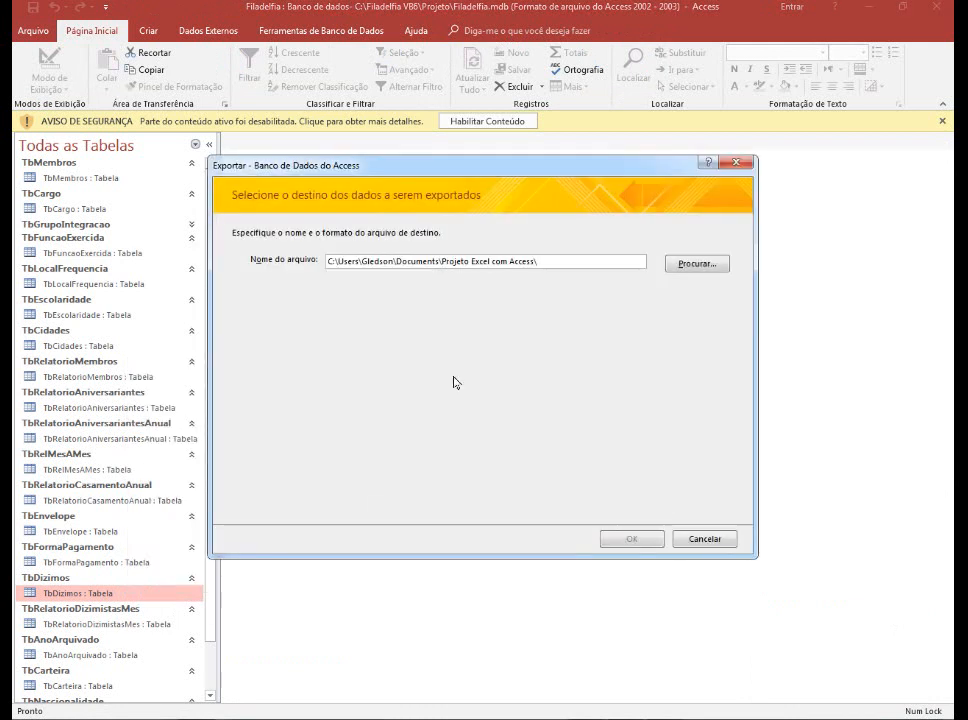
left_click(695, 266)
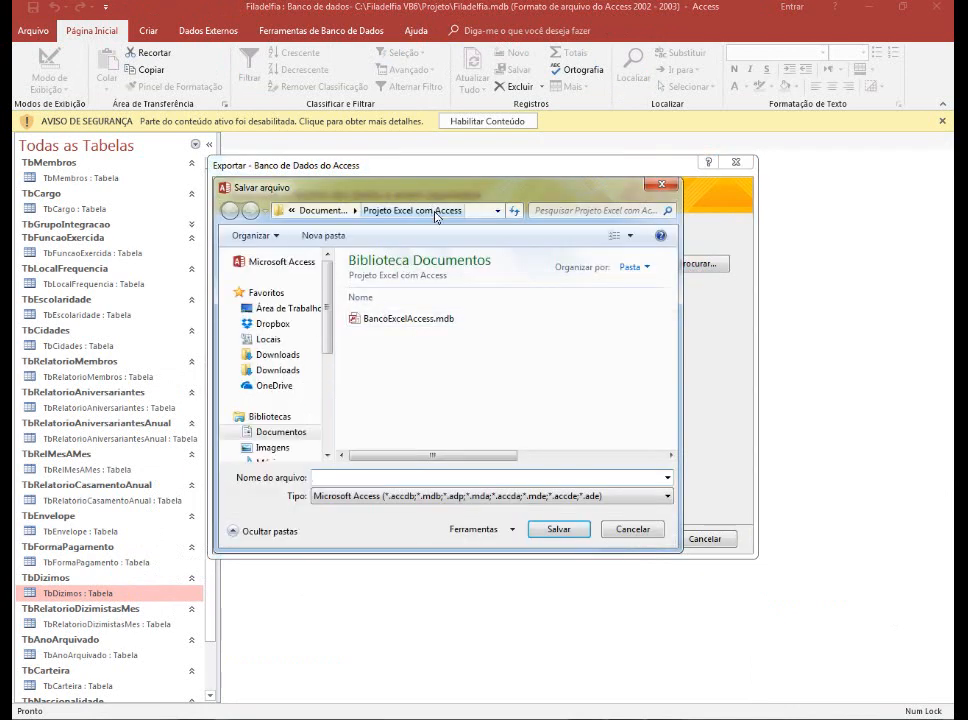
left_click(413, 319)
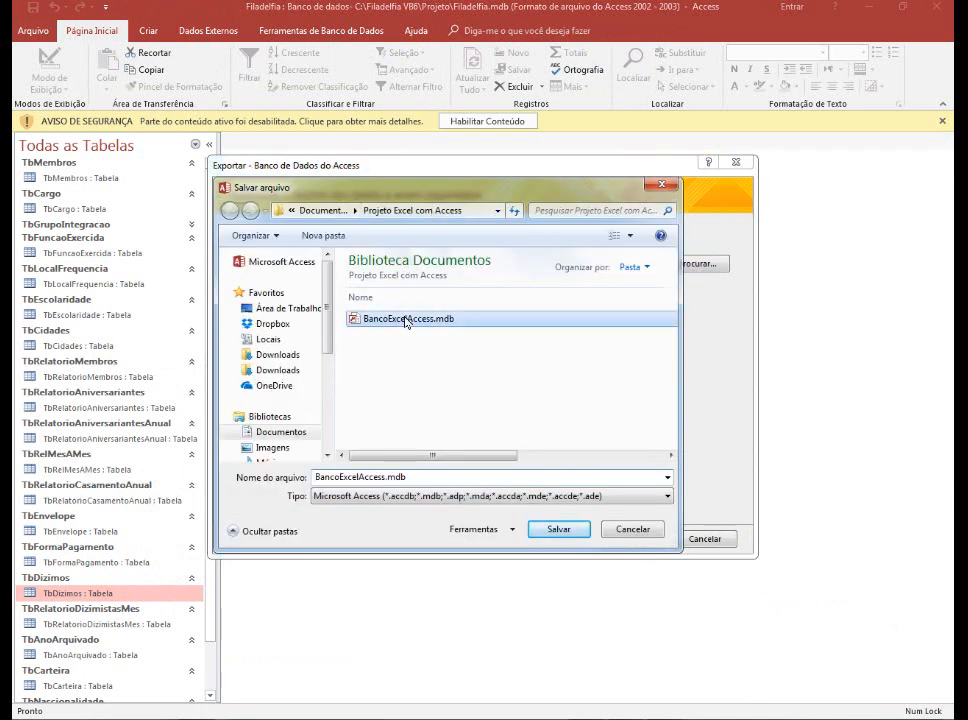
left_click(559, 530)
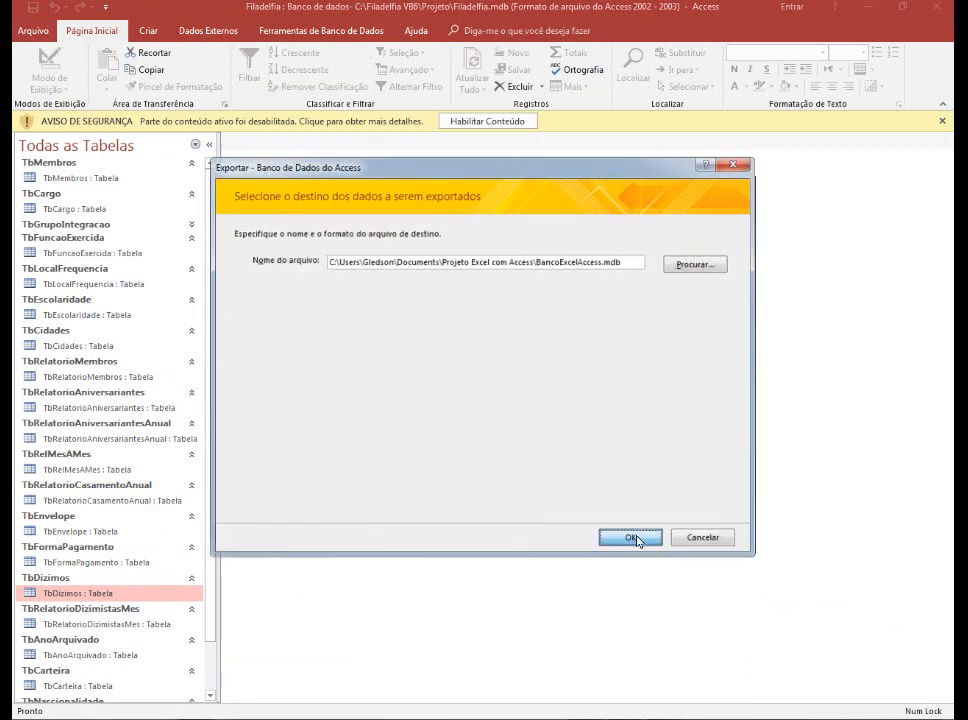
left_click(628, 538)
Export only the definition of TbDizimos, enter the destination database password, and finish without saving the export steps
left_click(392, 291)
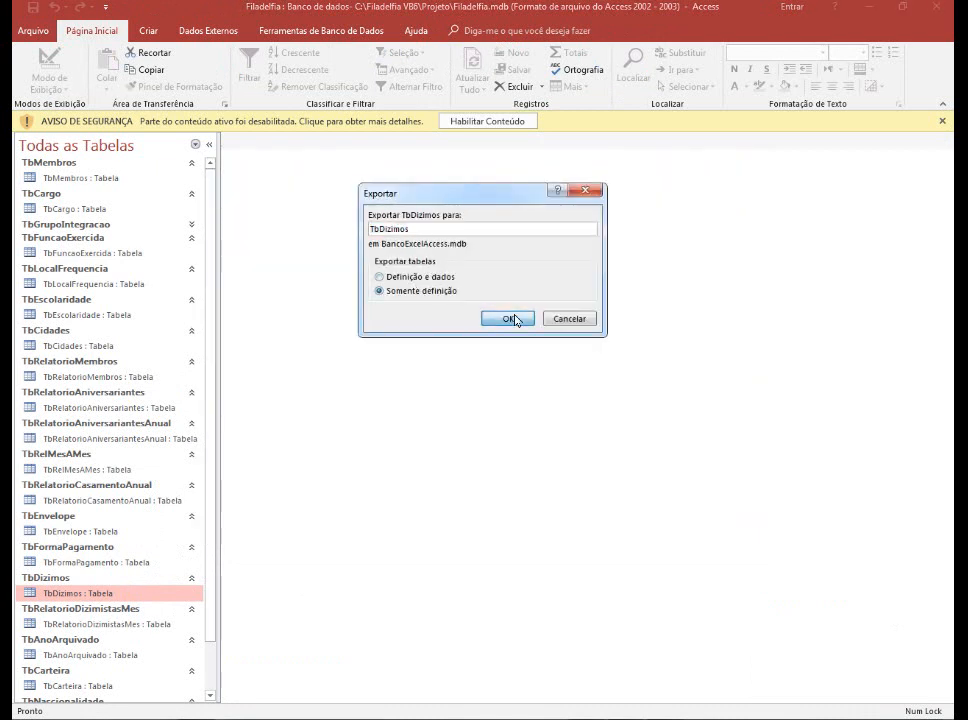
left_click(507, 318)
type("*")
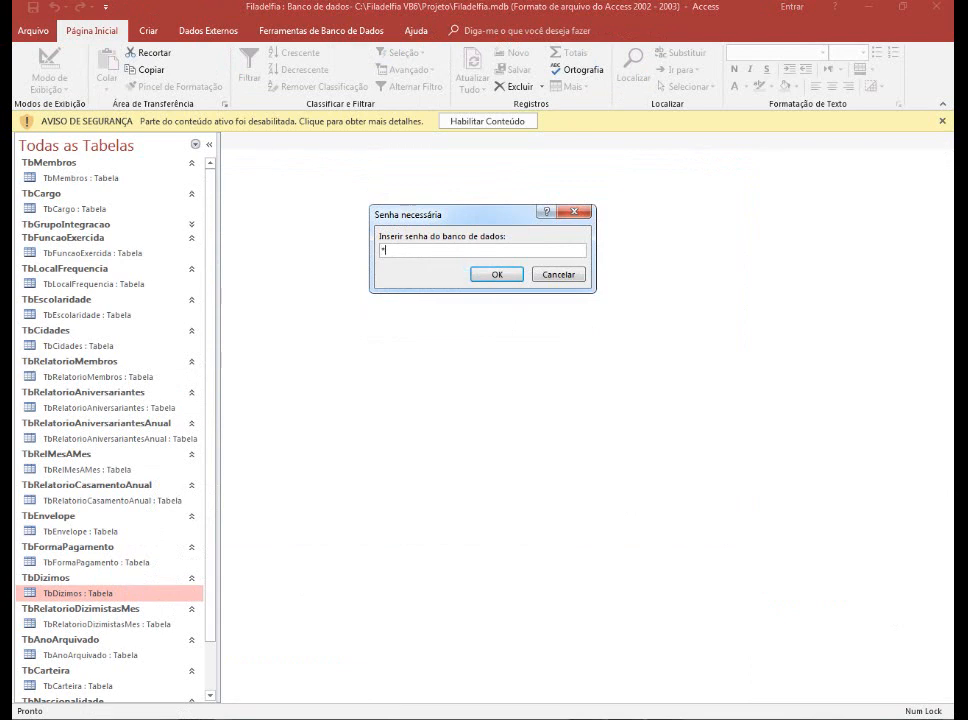
type("*****")
left_click(497, 275)
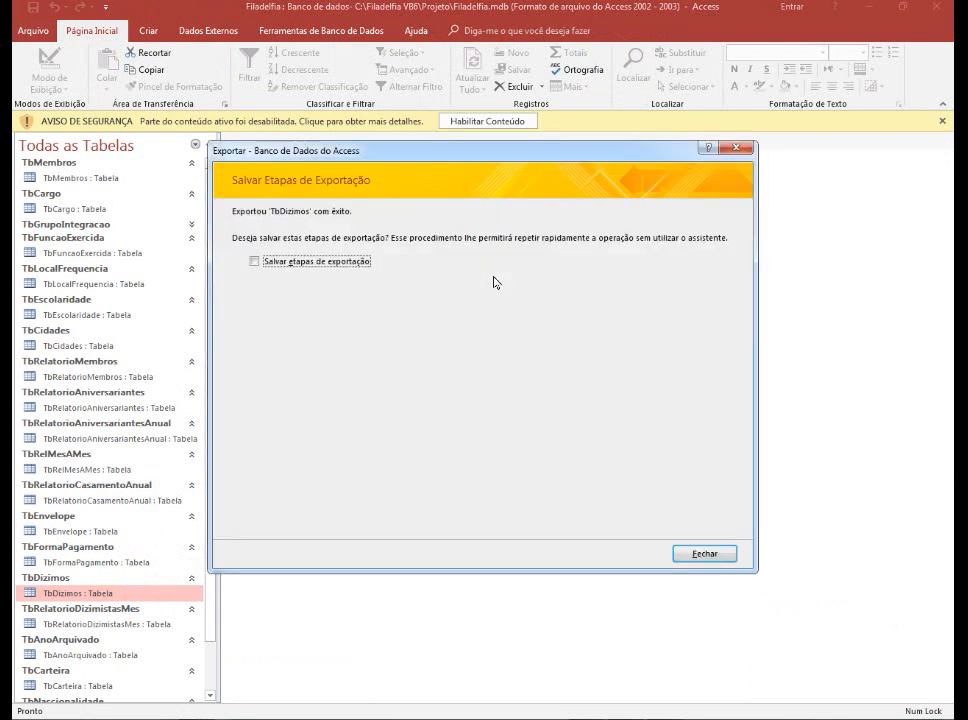
left_click(706, 554)
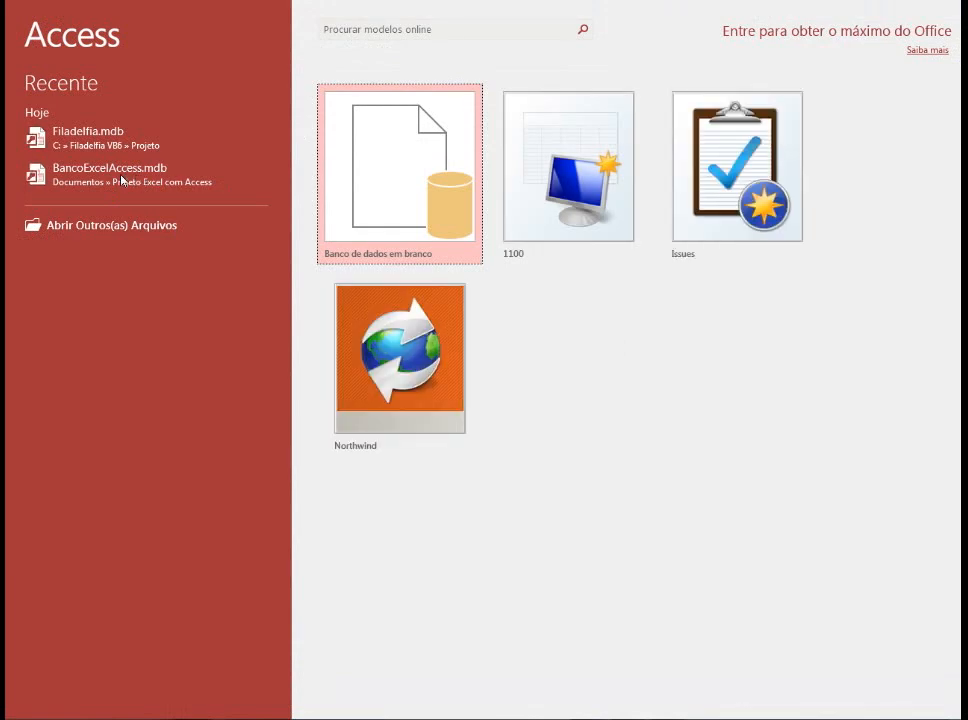
Open the recent database BancoExcelAccess.mdb, entering its database password
left_click(121, 180)
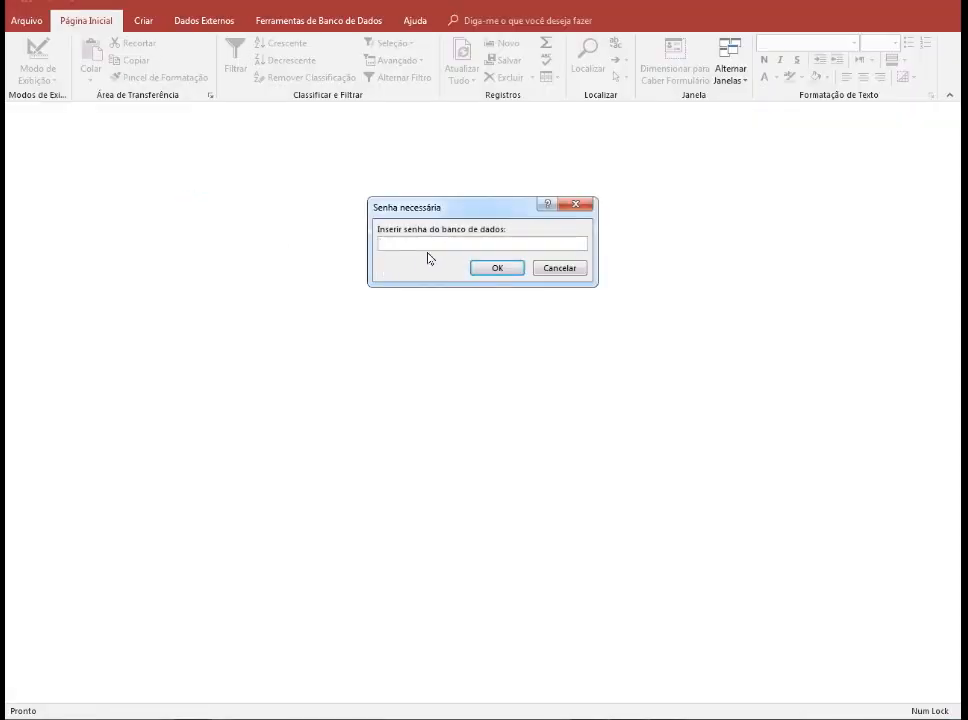
type("**")
left_click(490, 270)
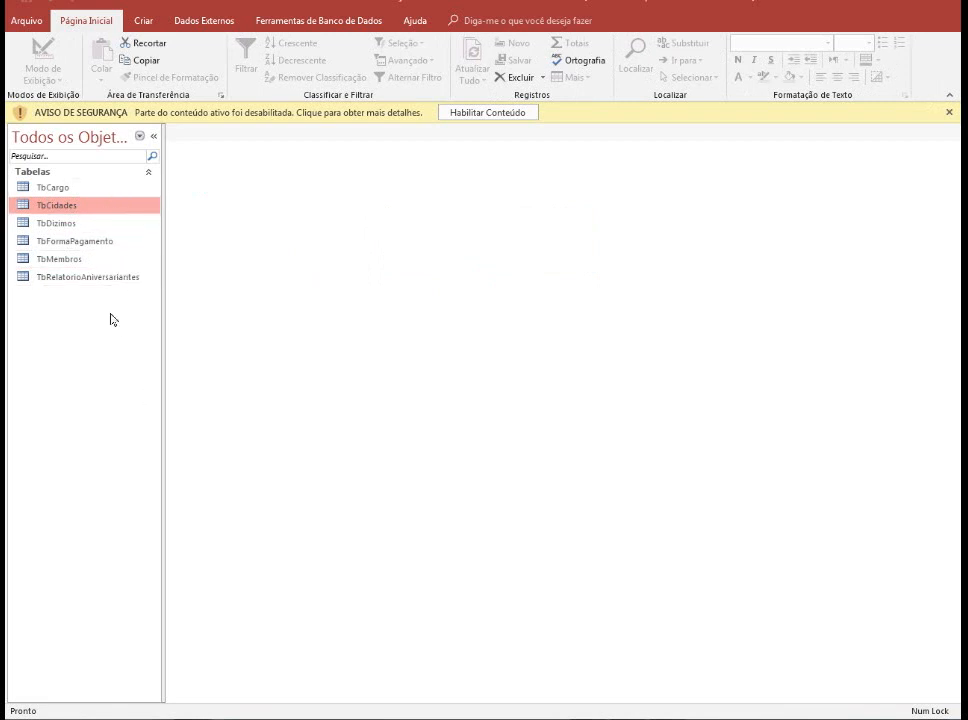
Open the TbMembros table and examine its columns, field names and data types in Datasheet and Design view
left_click(65, 264)
double_click(63, 260)
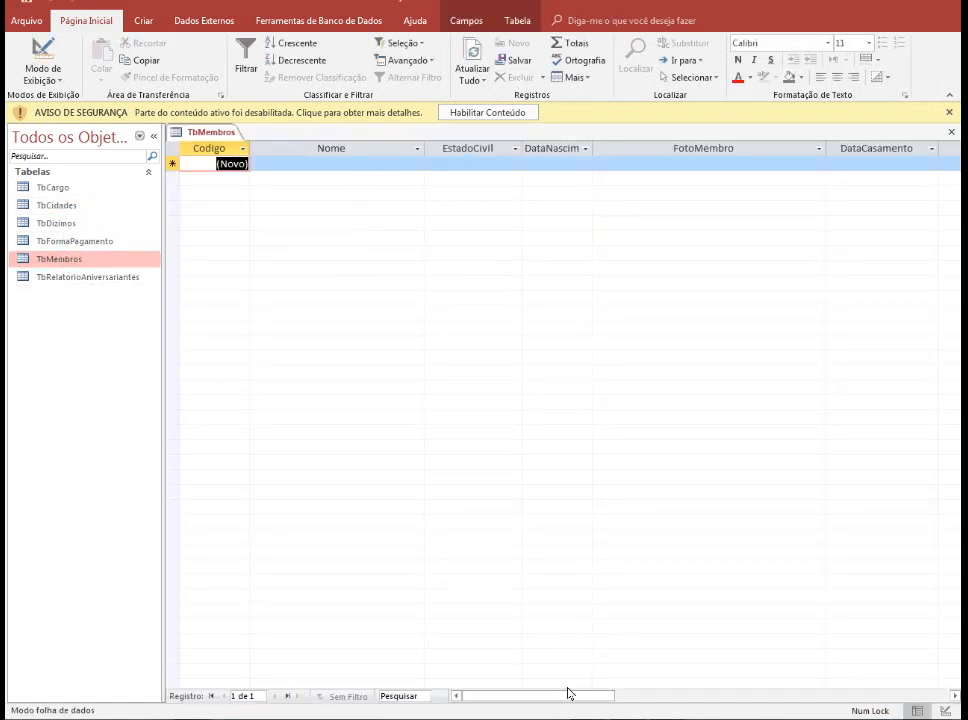
left_click_drag(566, 694, 521, 694)
right_click(210, 133)
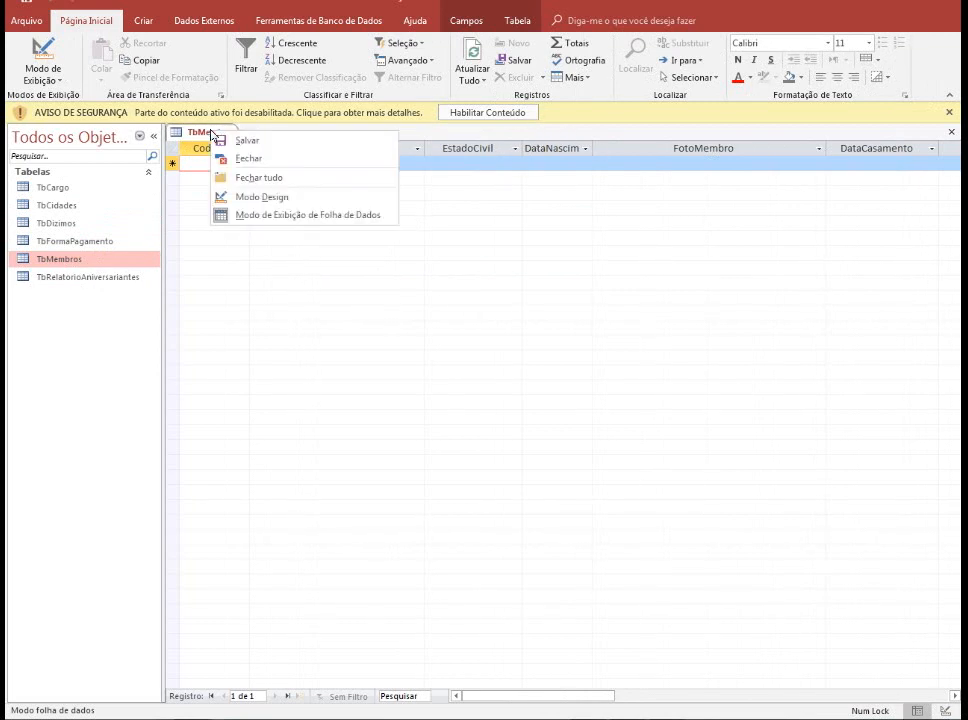
left_click(262, 197)
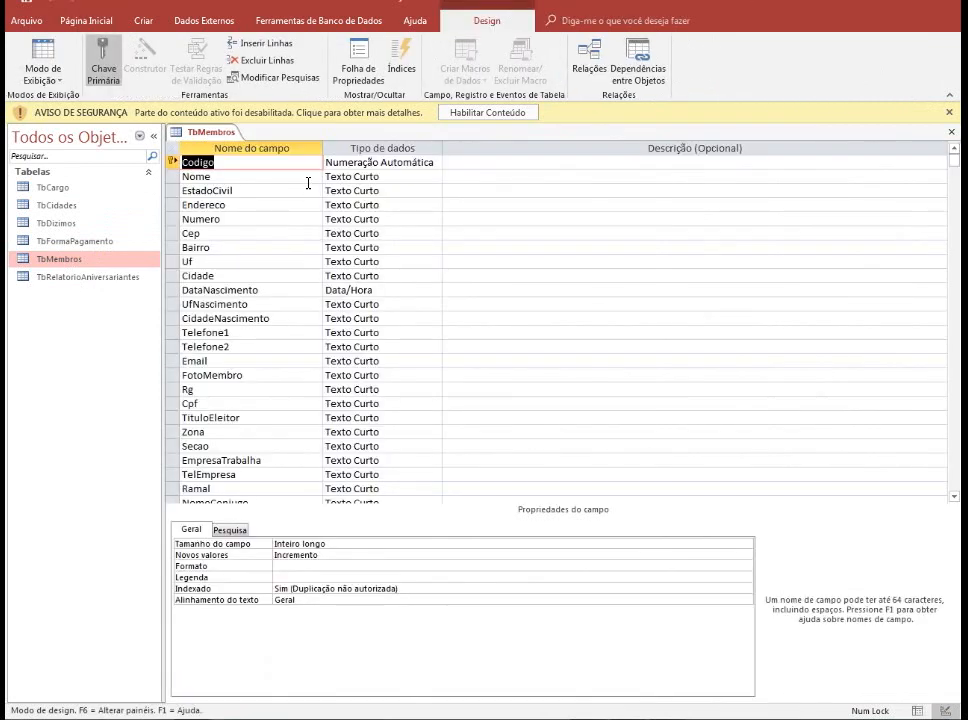
scroll(422, 270, "down", 6)
scroll(430, 250, "up", 6)
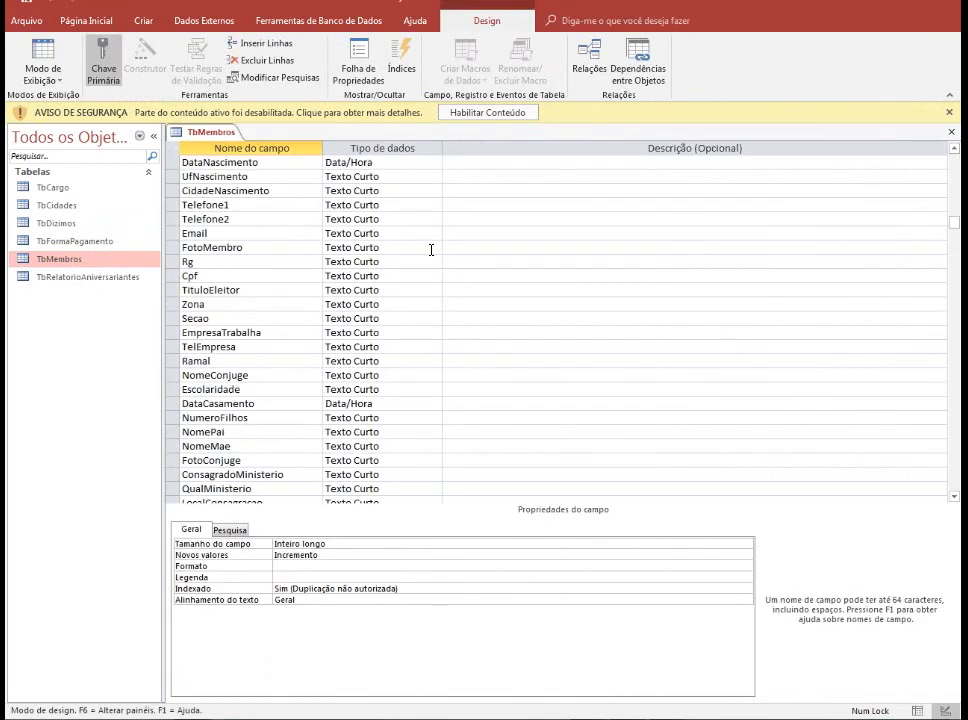
Open the TbFormaPagamento table and examine its field names and data types in Design view
left_click(101, 242)
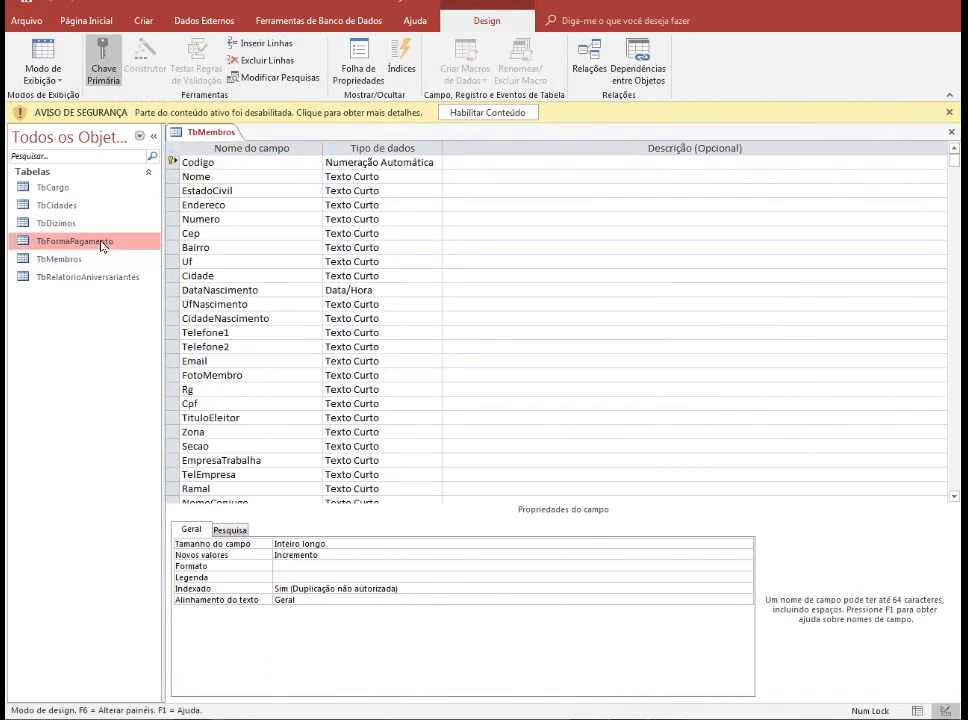
double_click(104, 242)
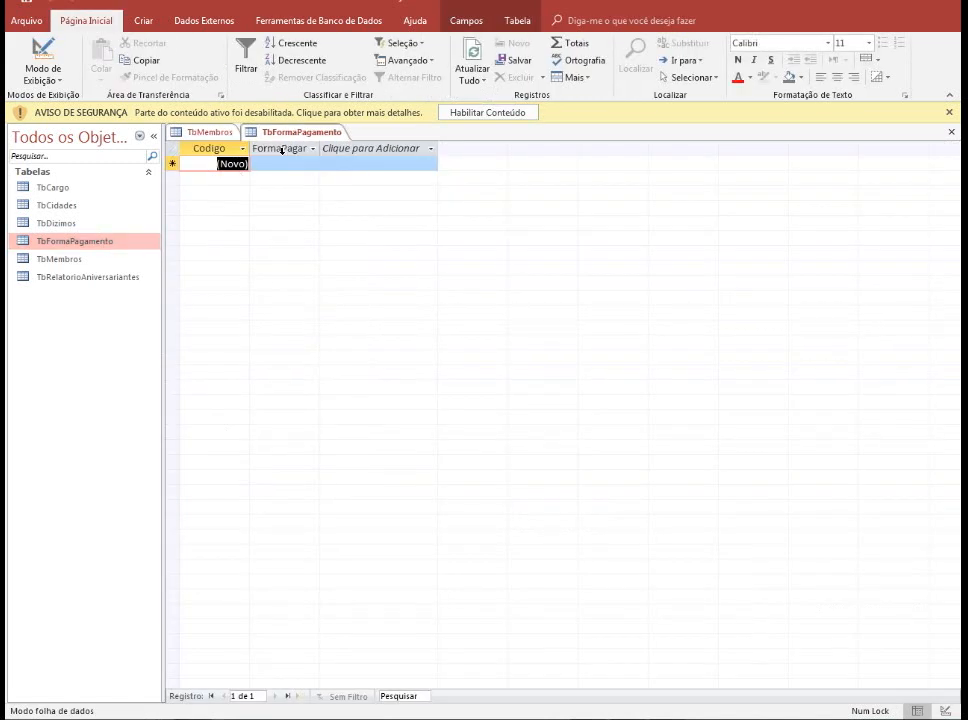
right_click(283, 134)
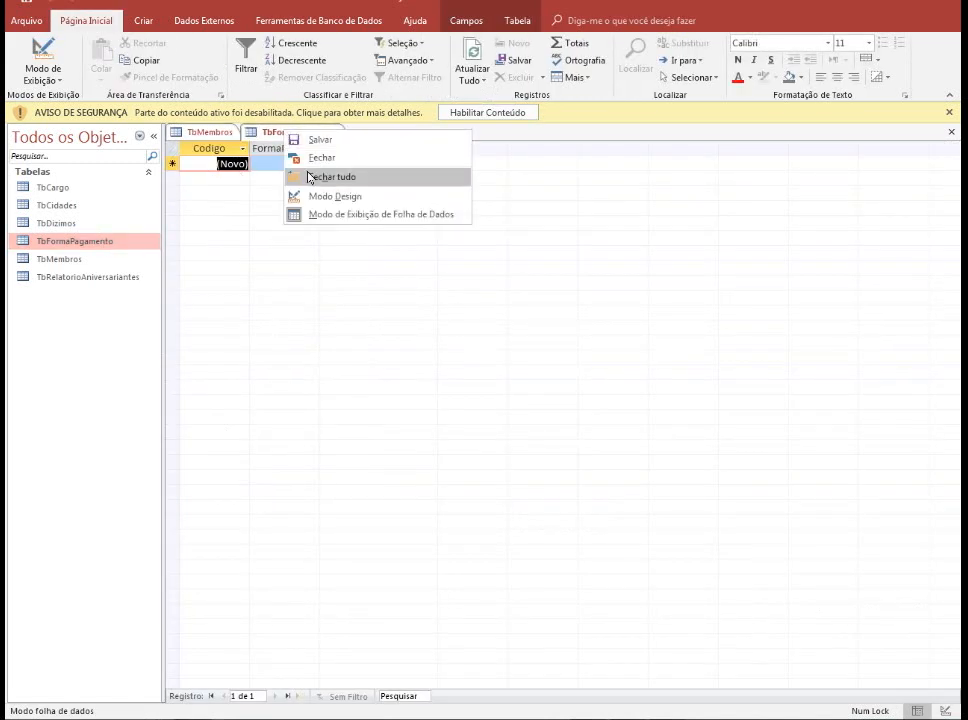
left_click(314, 194)
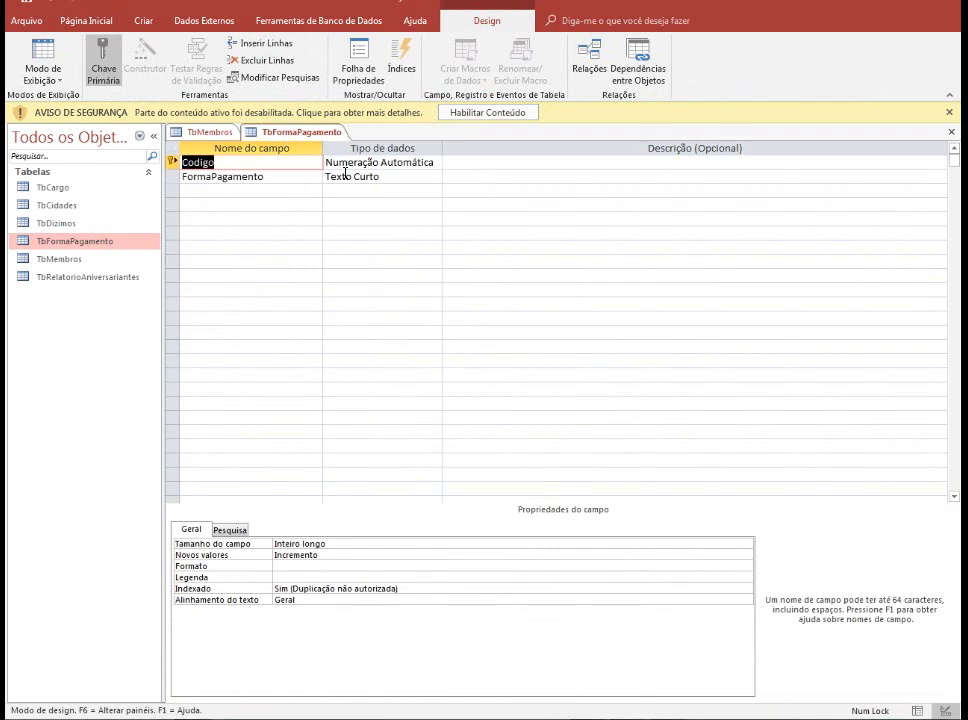
Open the TbDizimos table, look over its columns, and examine its field names and data types in Design view
right_click(66, 226)
left_click(100, 236)
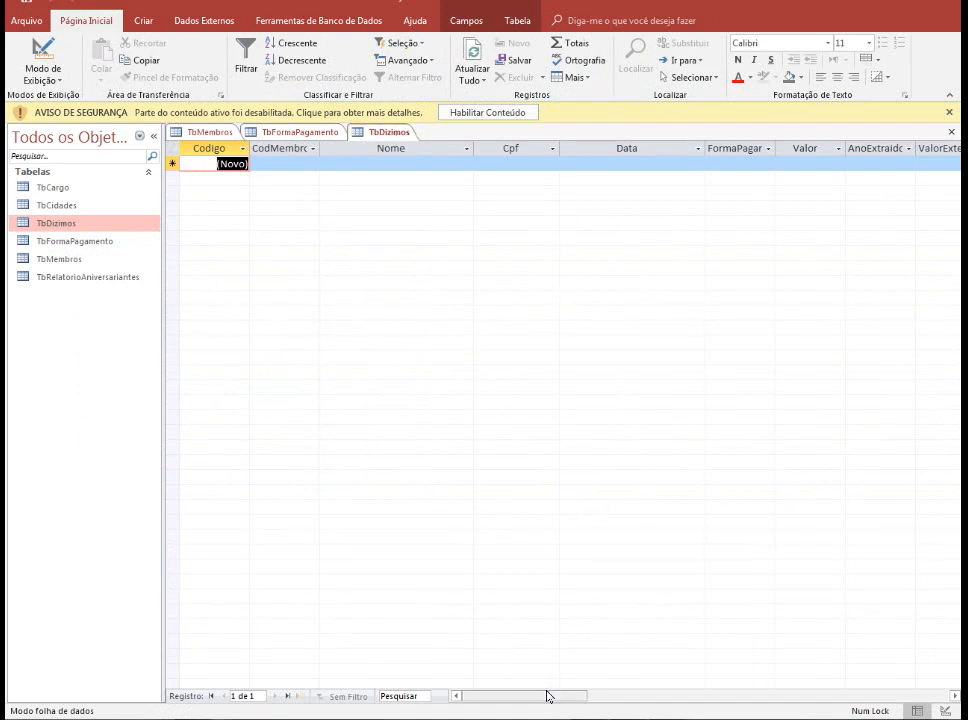
left_click_drag(549, 696, 484, 668)
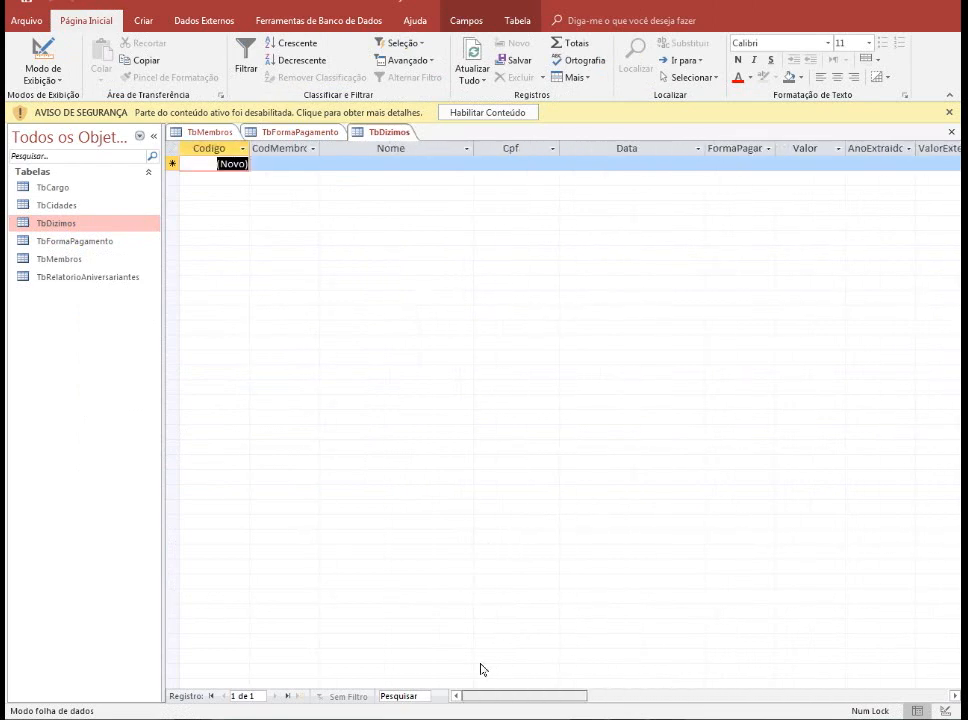
right_click(383, 134)
left_click(418, 203)
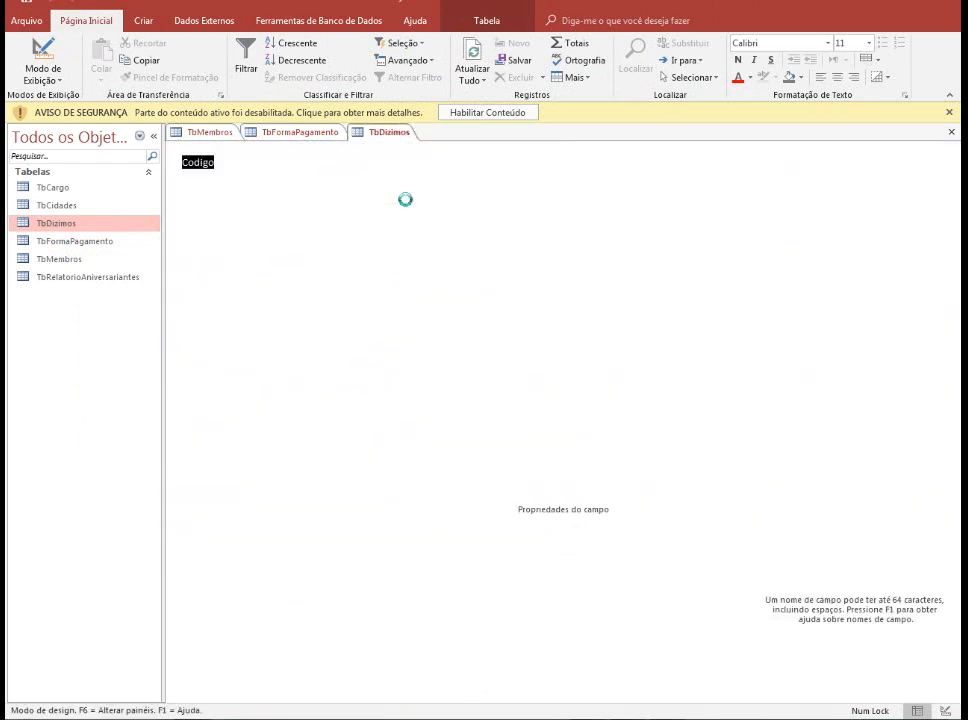
scroll(377, 331, "down", 2)
scroll(377, 331, "up", 2)
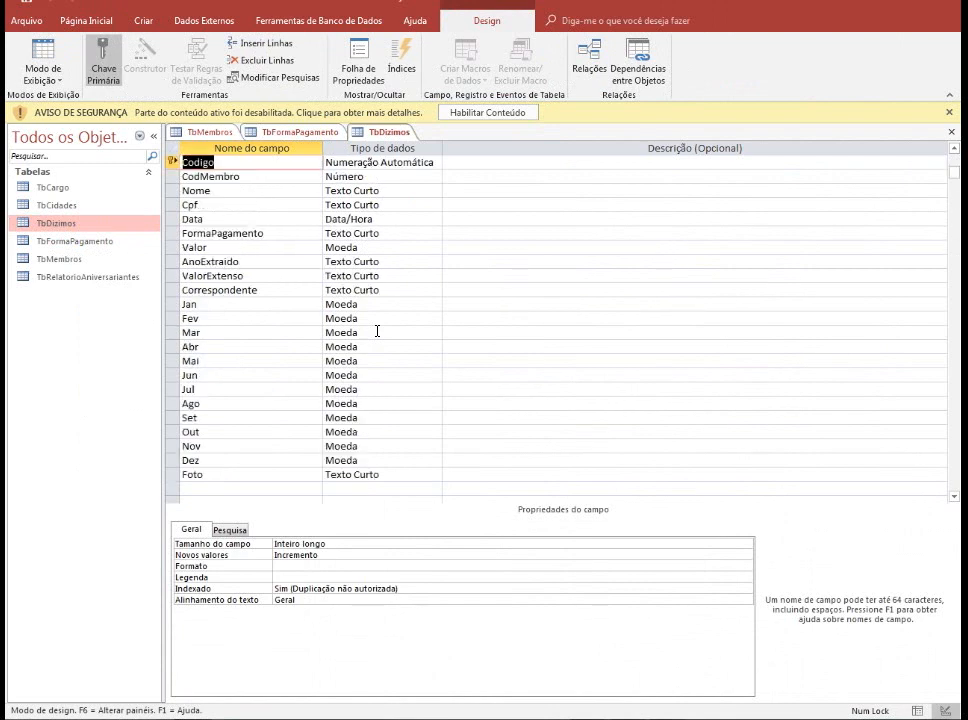